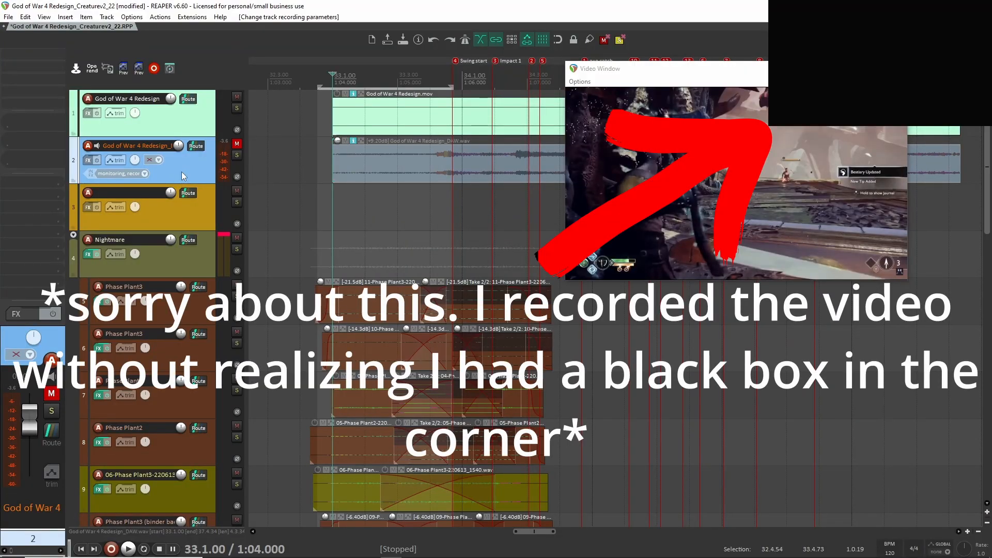
# Solo the God of War 4 Redesign_DAW audio track and play it against the gameplay video.
pyautogui.click(236, 155)
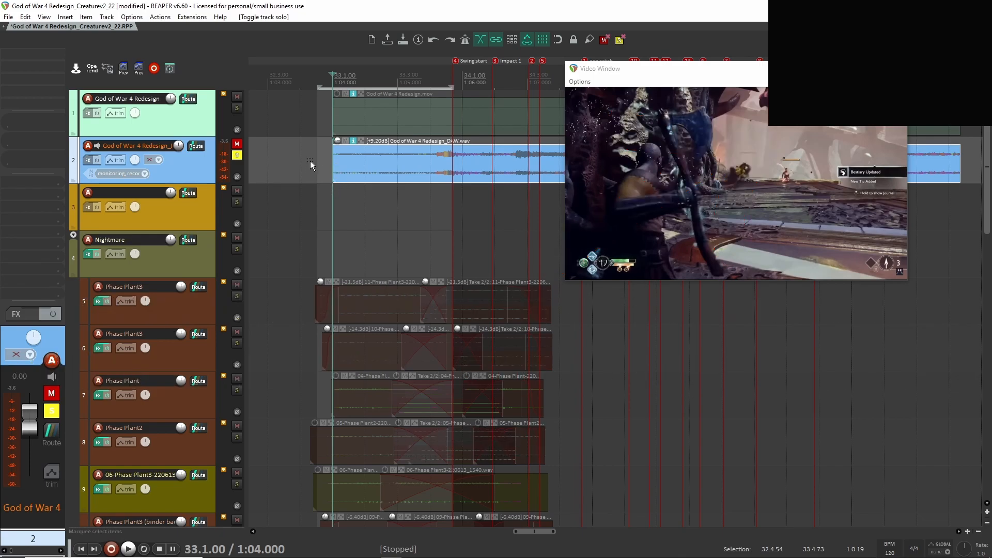
pyautogui.press('space')
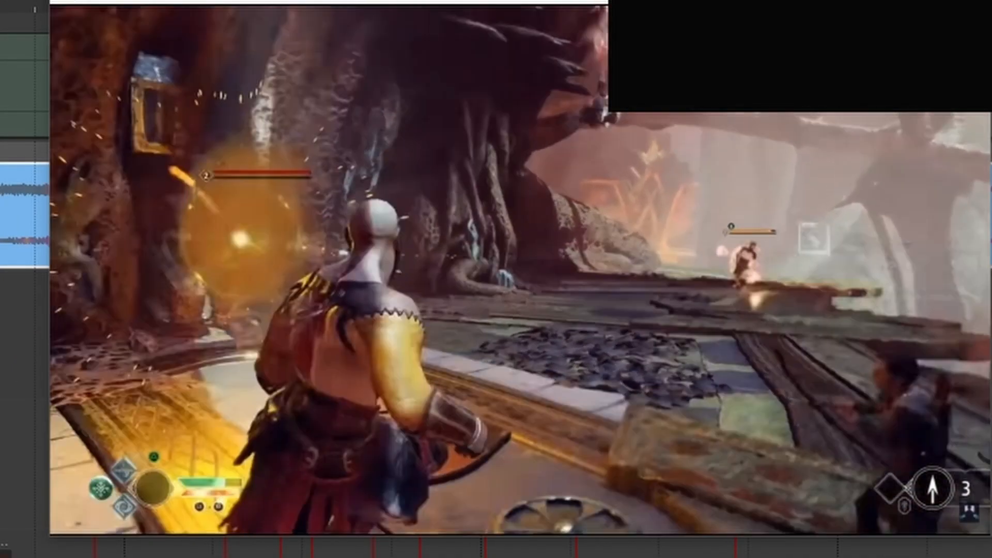
pyautogui.press('space')
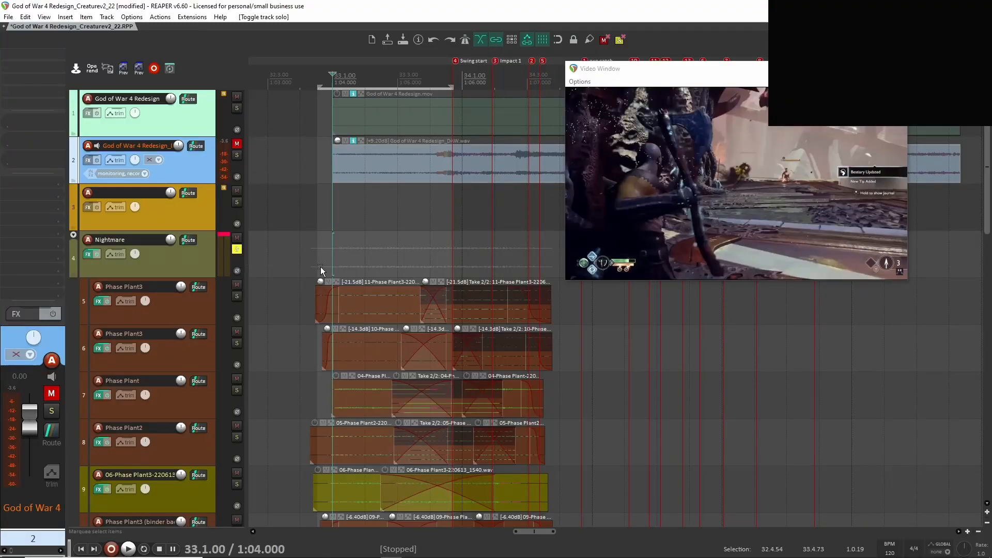
# Bypass the ReCenter and Uberloud effects on the Nightmare folder track.
pyautogui.scroll(-2, 320, 267)
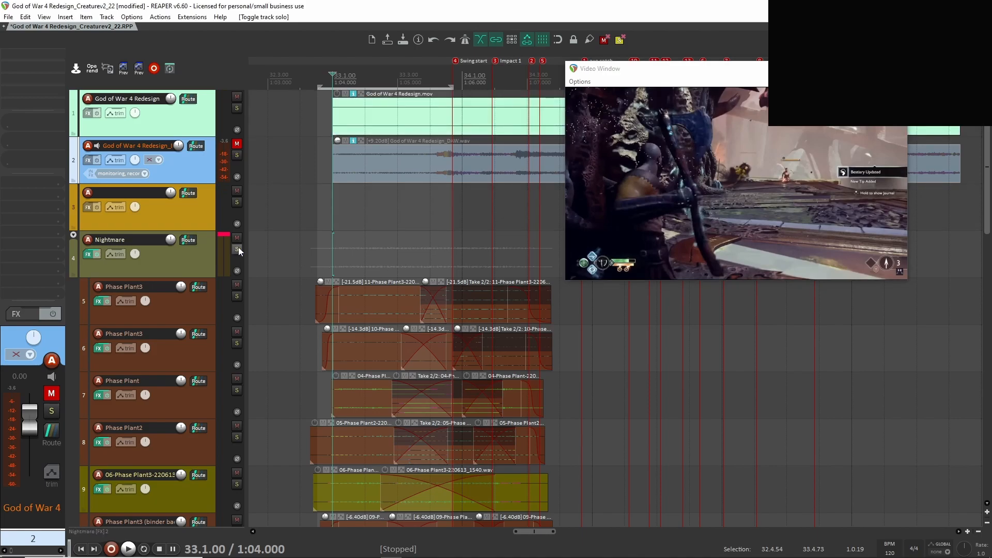
pyautogui.click(206, 268)
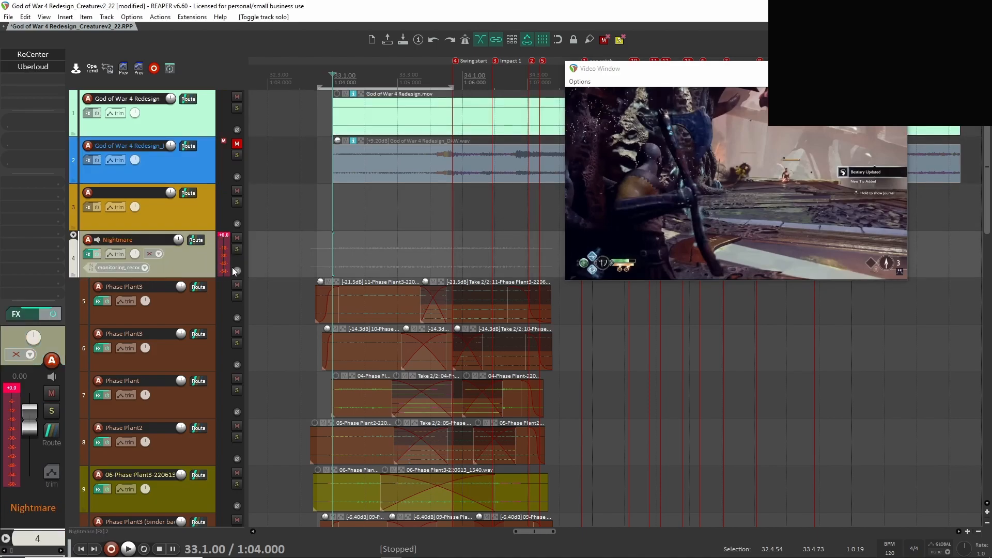
pyautogui.click(29, 54)
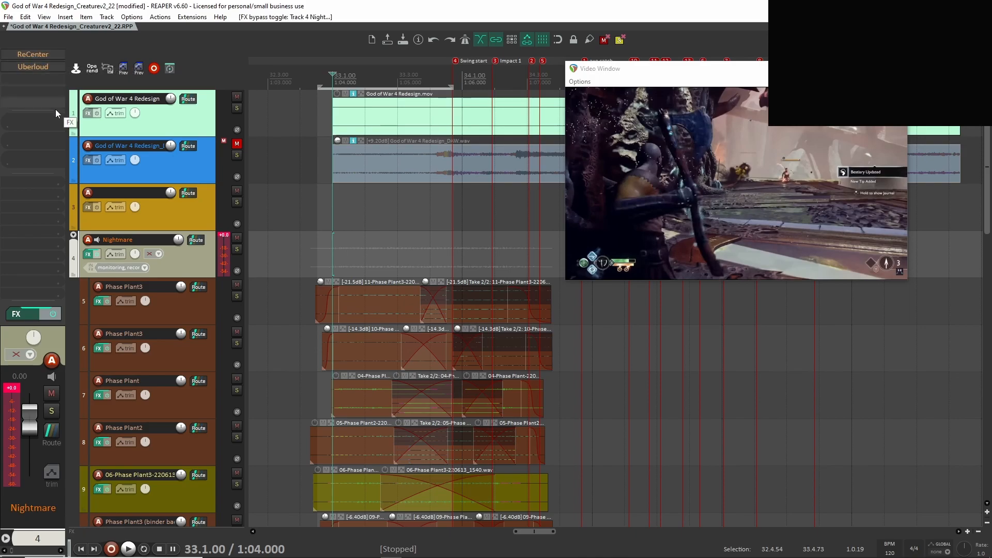
# Solo the Phase Plant3 track 5 and play it from just before its first clip.
pyautogui.click(164, 309)
pyautogui.click(236, 296)
pyautogui.click(311, 300)
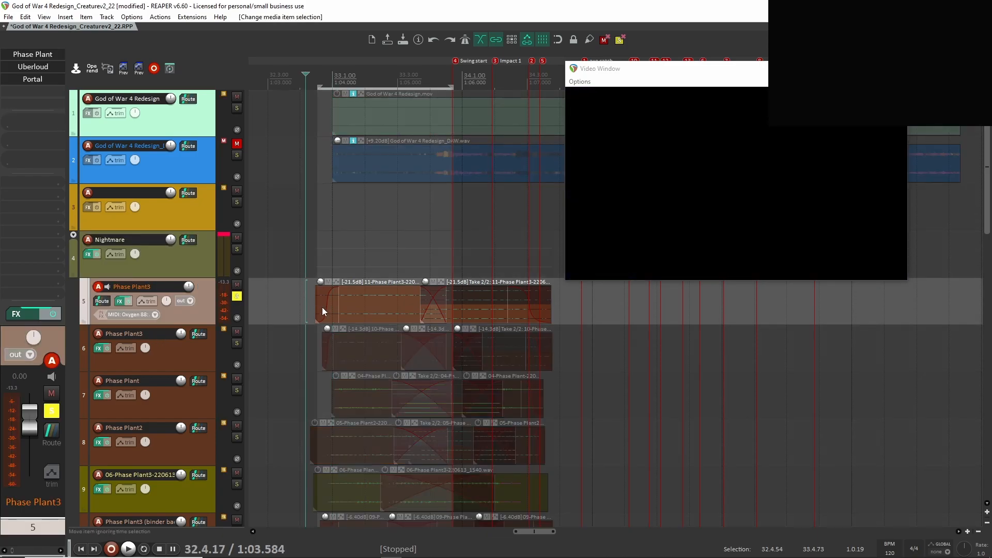
pyautogui.press('space')
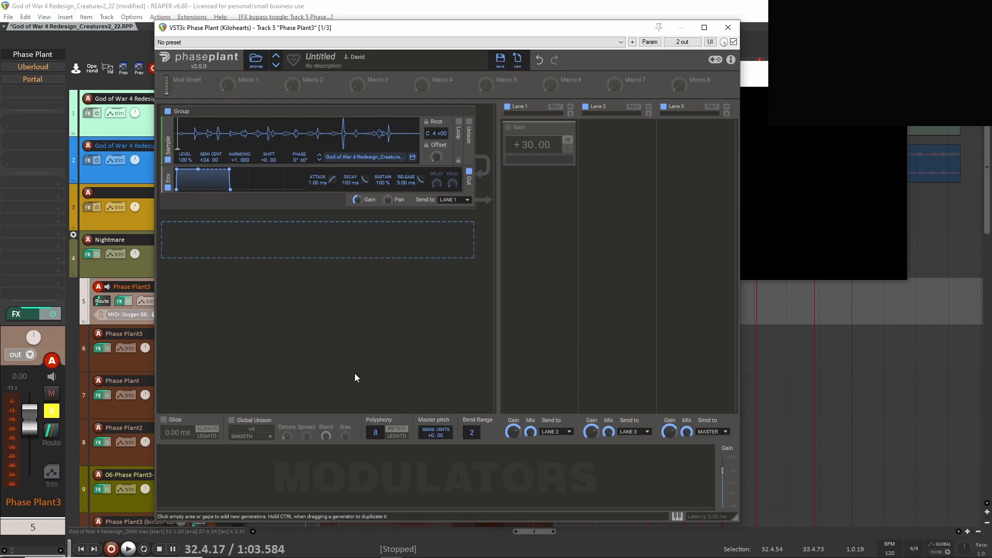
# Compare track 5's Phase Plant sound with the +30 Gain effect off and on, and play the track with the Gain effect enabled.
pyautogui.click(508, 128)
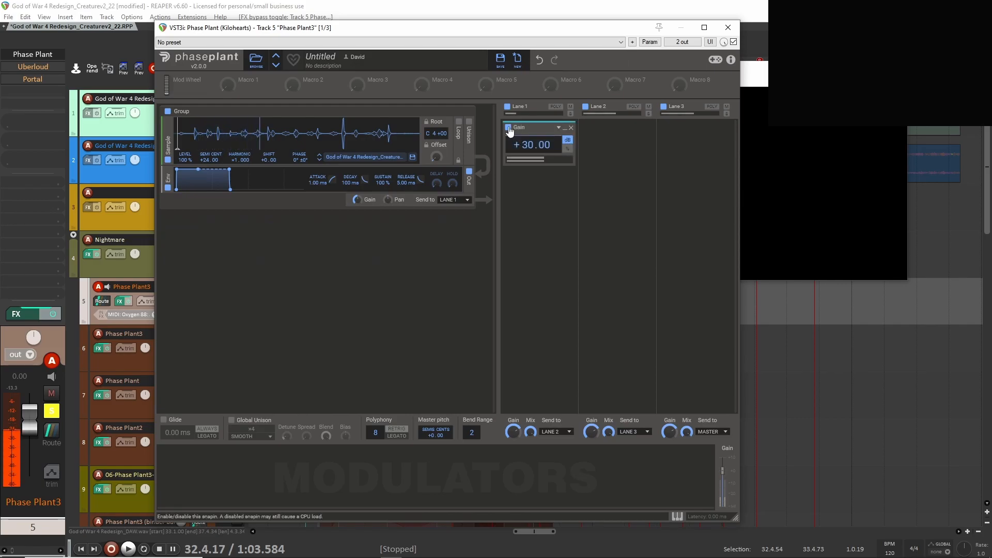
pyautogui.click(508, 129)
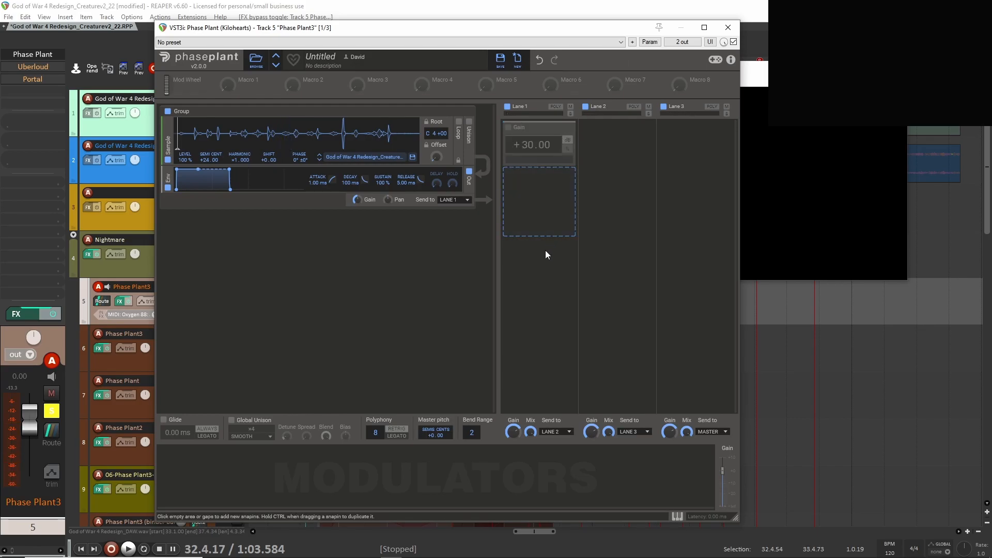
pyautogui.click(509, 129)
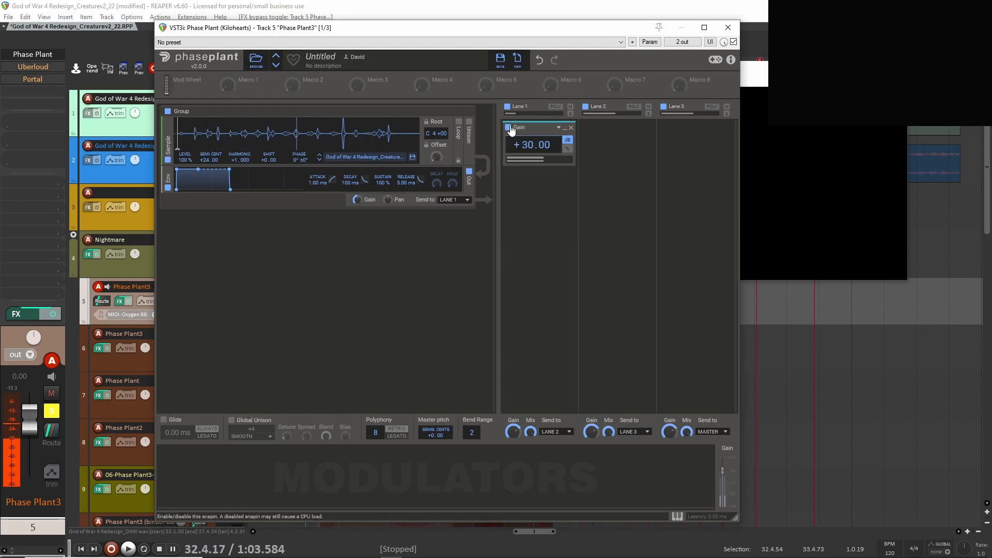
pyautogui.click(728, 28)
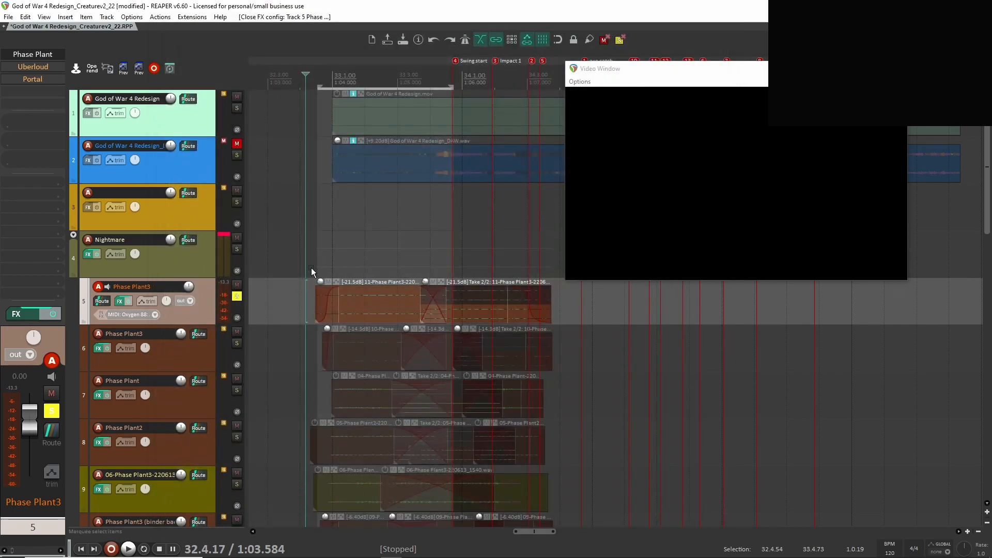
pyautogui.press('space')
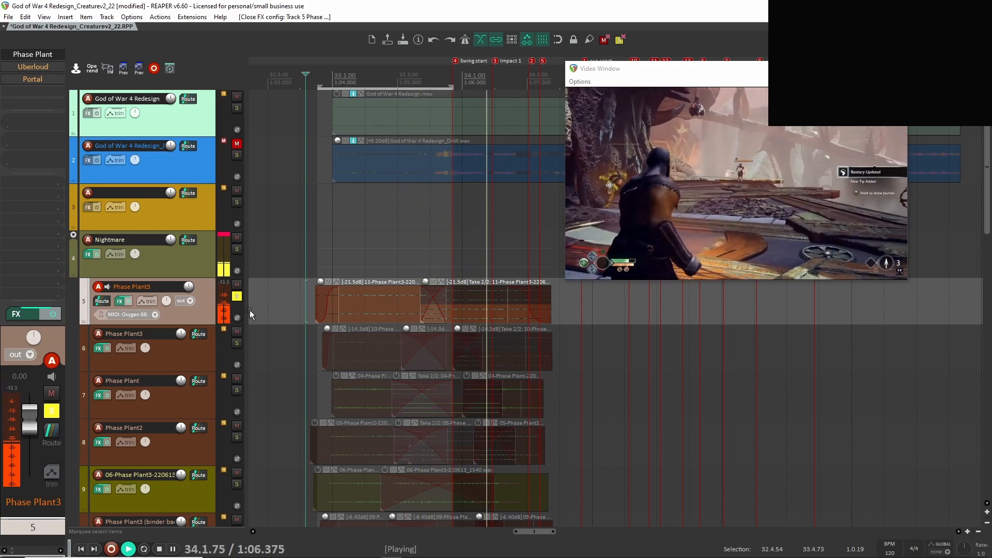
pyautogui.press('space')
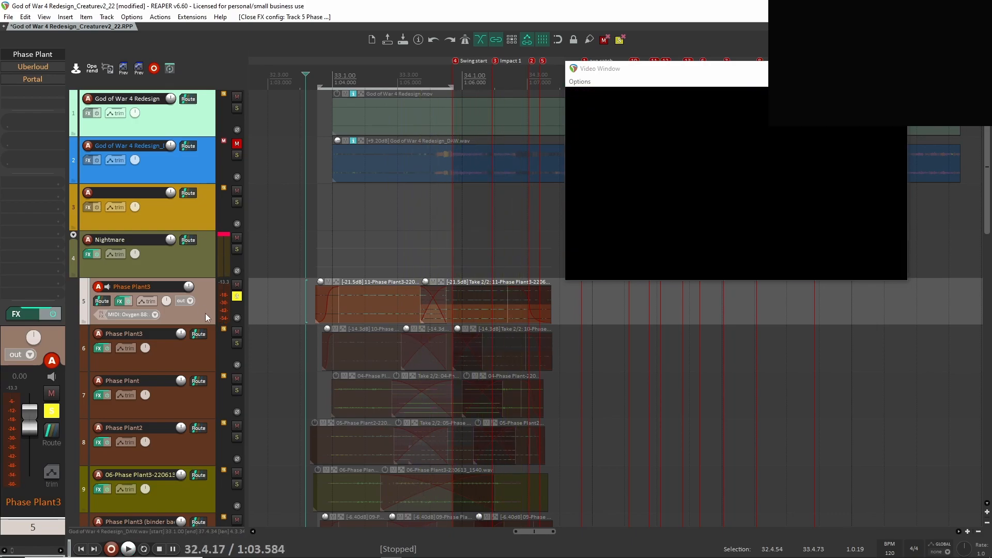
# Enable Uberloud on track 5 and play the track with the plugin window open.
pyautogui.keyDown('shift'); pyautogui.click(40, 68); pyautogui.keyUp('shift')
pyautogui.click(36, 68)
pyautogui.moveTo(805, 61); pyautogui.dragTo(588, 66)
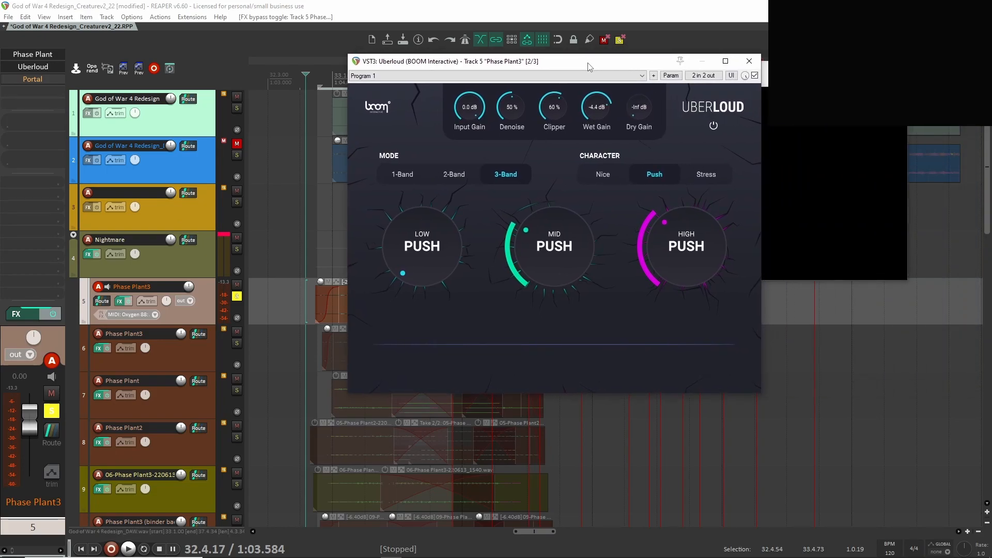
pyautogui.press('space')
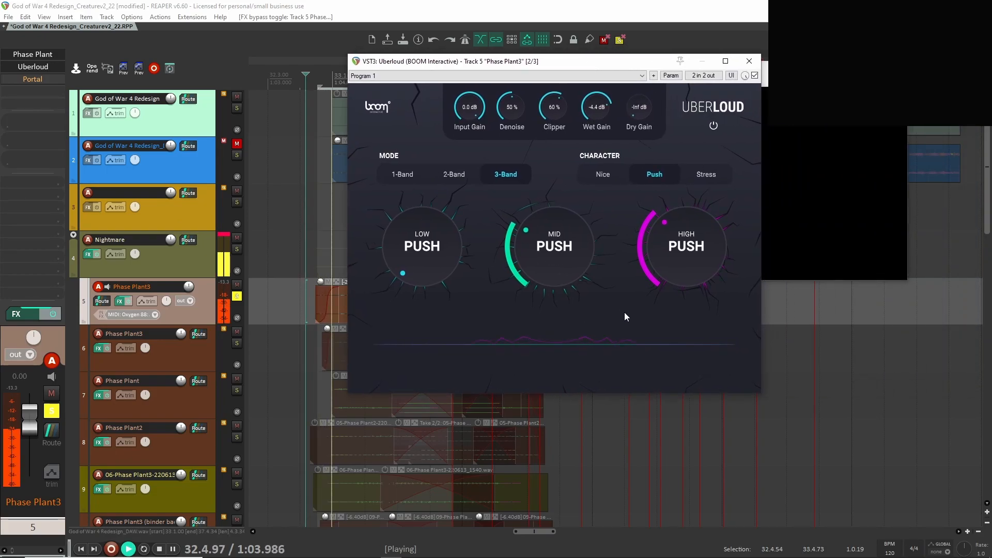
# Enable Portal on track 5 and play the track with the plugin window beside the video.
pyautogui.moveTo(608, 64); pyautogui.dragTo(420, 57)
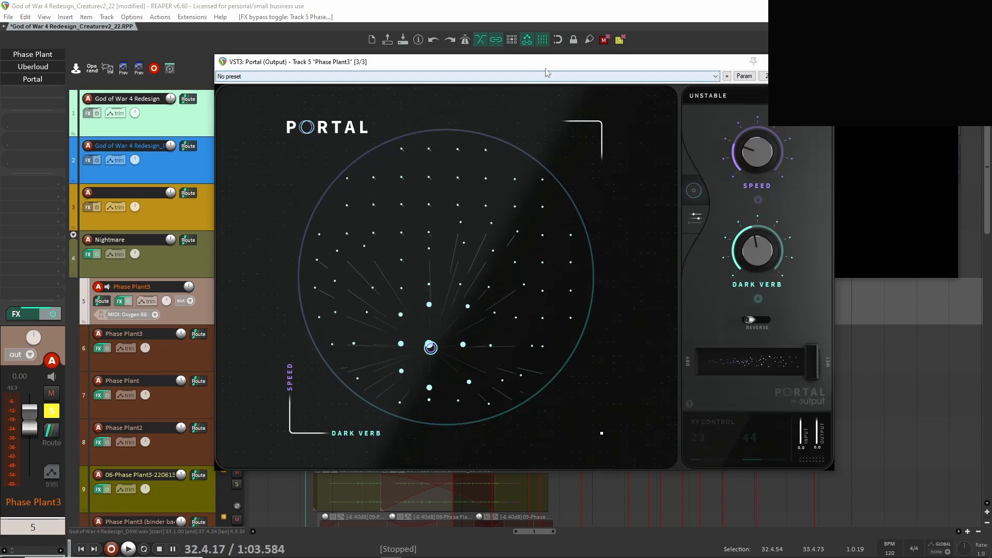
pyautogui.moveTo(547, 65); pyautogui.dragTo(333, 36)
pyautogui.press('space')
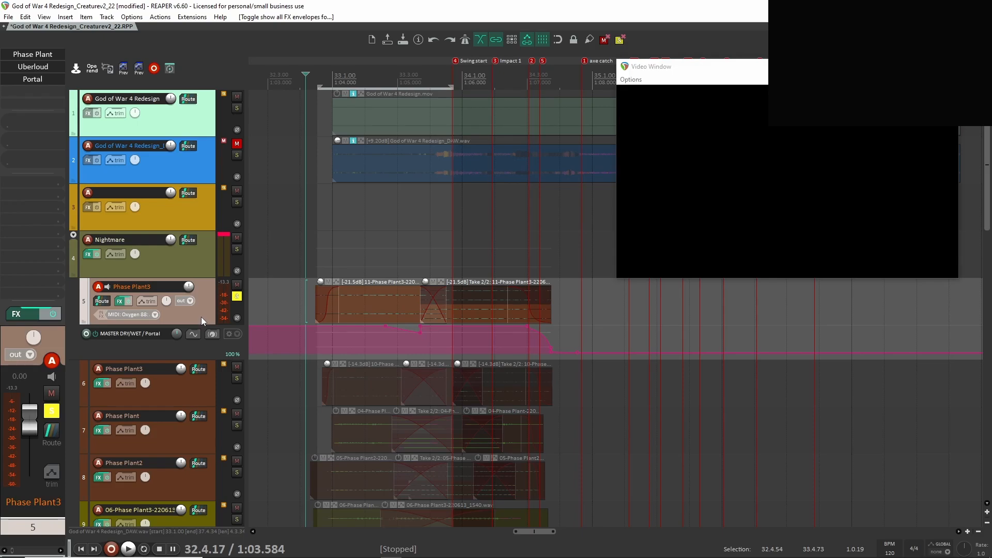
# Show all track envelopes, examine track 5's volume and Portal dry/wet automation, and hide the envelopes again.
pyautogui.press('v')
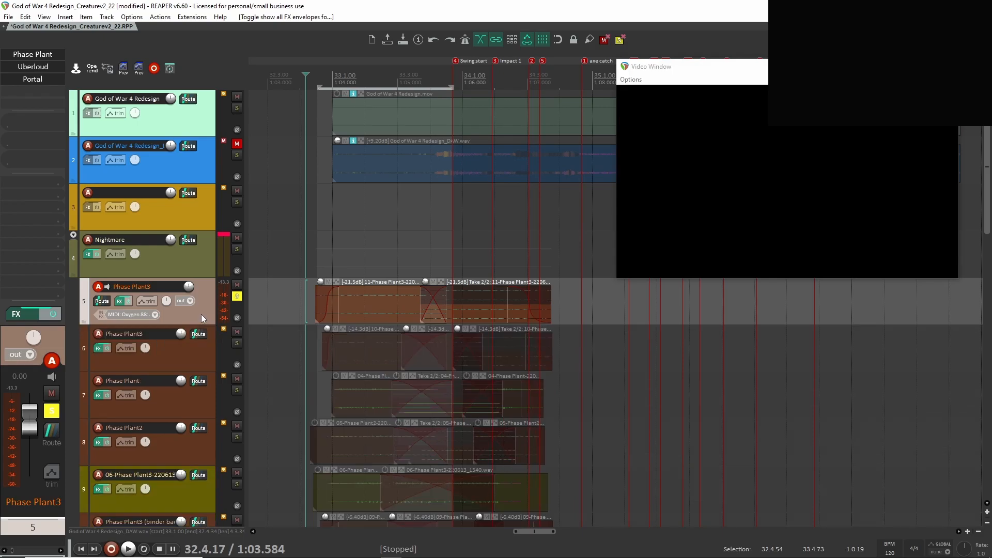
pyautogui.press('v')
pyautogui.hotkey('shift', 'v')
pyautogui.scroll(-2, 316, 330)
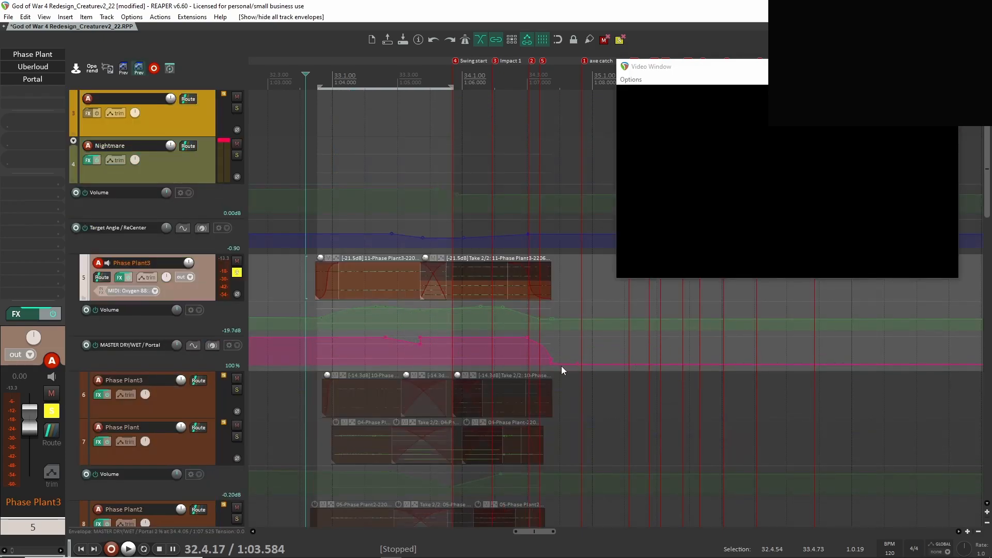
pyautogui.hotkey('shift', 'v')
# Solo the Phase Plant3 track 6 in place of track 5 and play it from the start of its clips.
pyautogui.keyDown('ctrl'); pyautogui.keyDown('alt'); pyautogui.click(237, 247); pyautogui.keyUp('alt'); pyautogui.keyUp('ctrl')
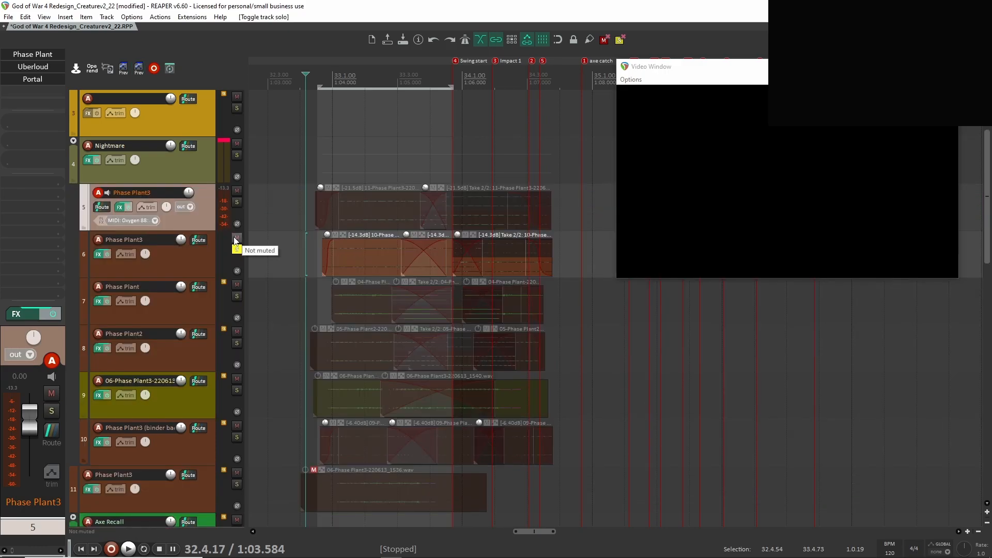
pyautogui.click(318, 245)
pyautogui.press('space')
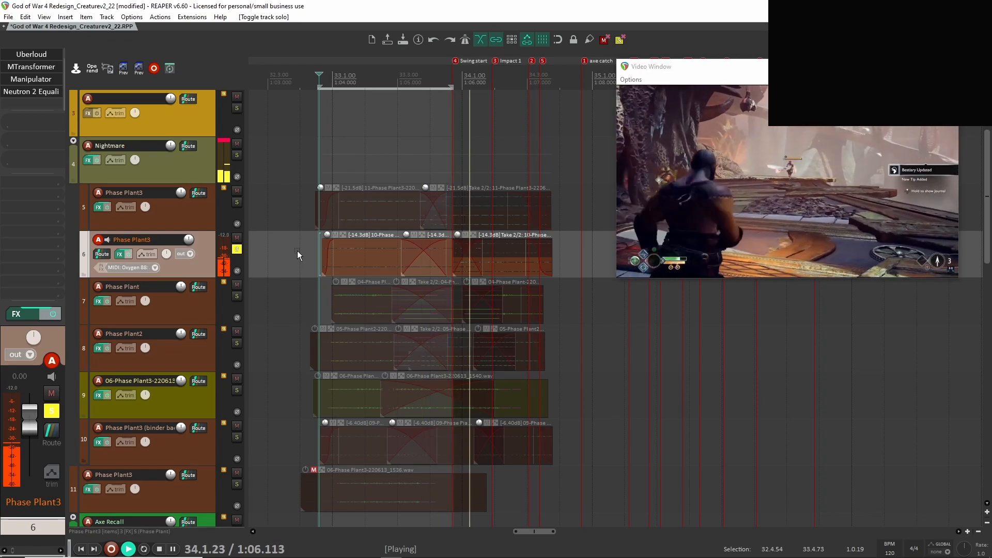
pyautogui.press('space')
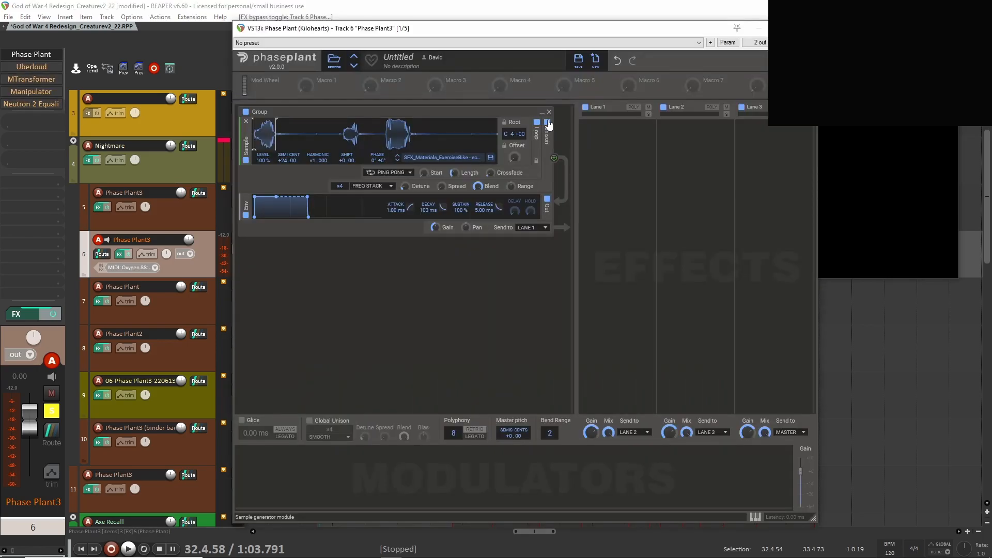
# Compare track 6's Phase Plant sample with Unison off and on, leaving Unison enabled.
pyautogui.click(547, 123)
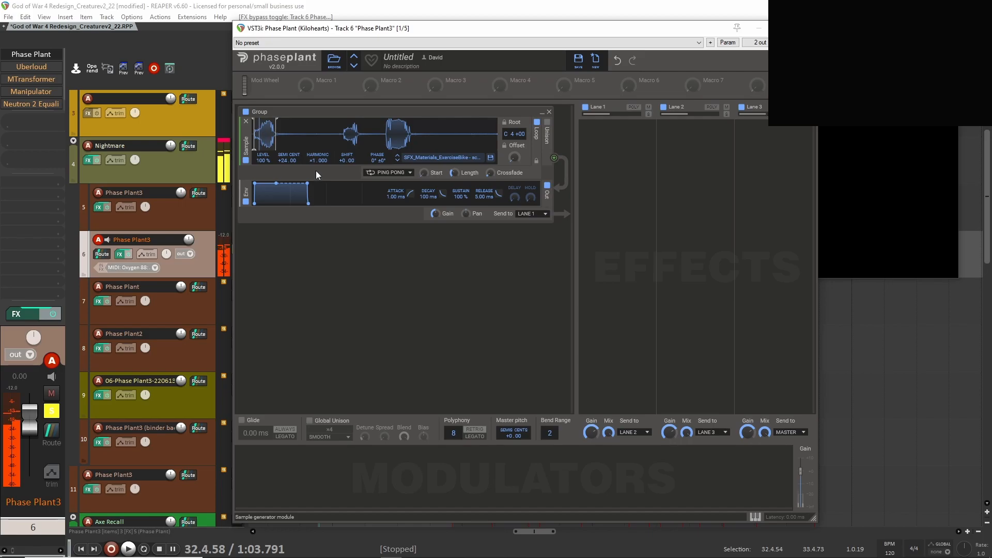
pyautogui.click(548, 123)
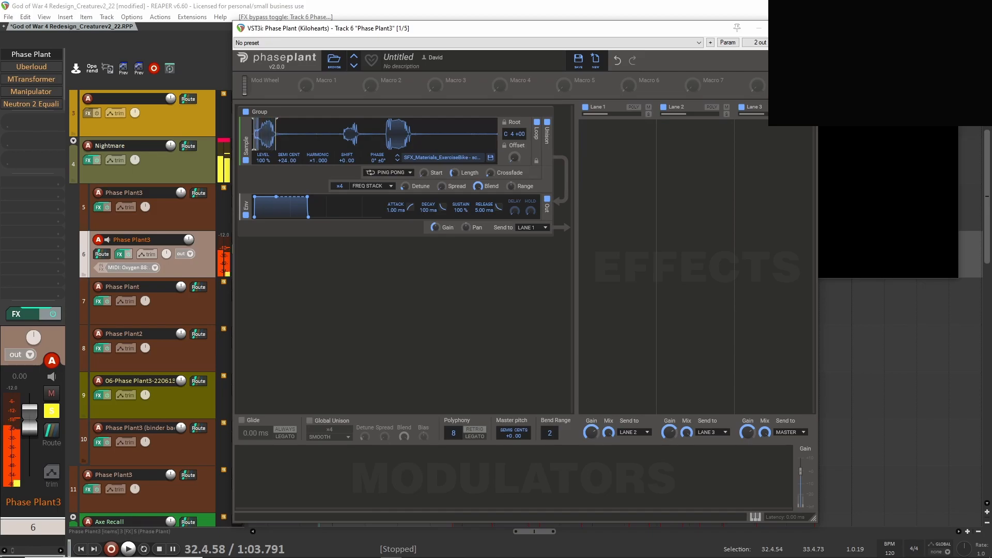
pyautogui.click(806, 28)
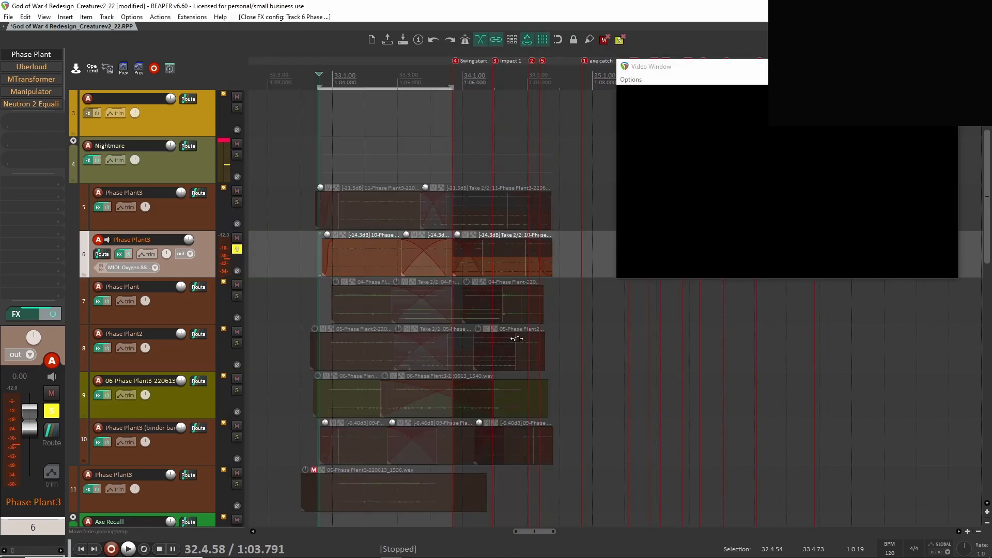
# Enable Uberloud on track 6, view its settings and play the track with it.
pyautogui.click(33, 67)
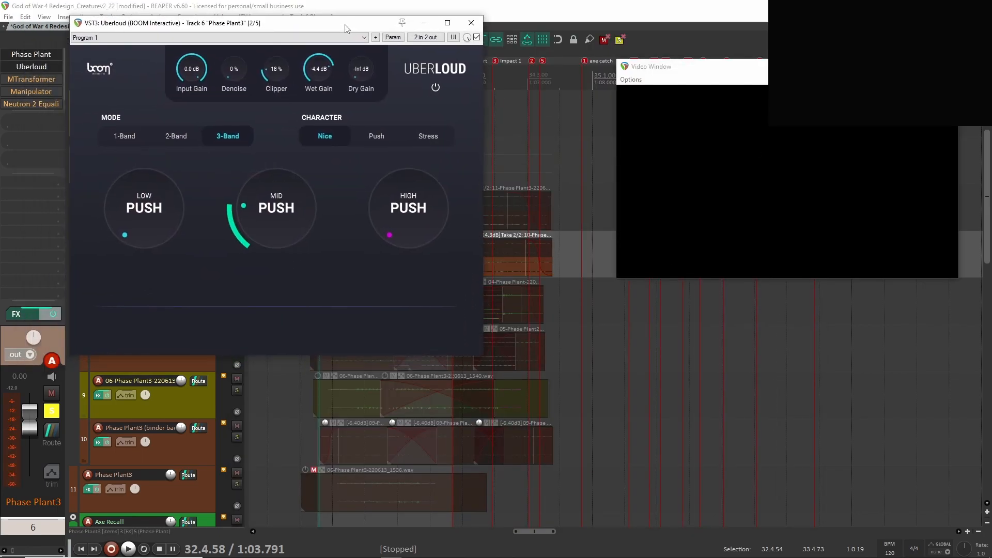
pyautogui.click(470, 23)
pyautogui.press('space')
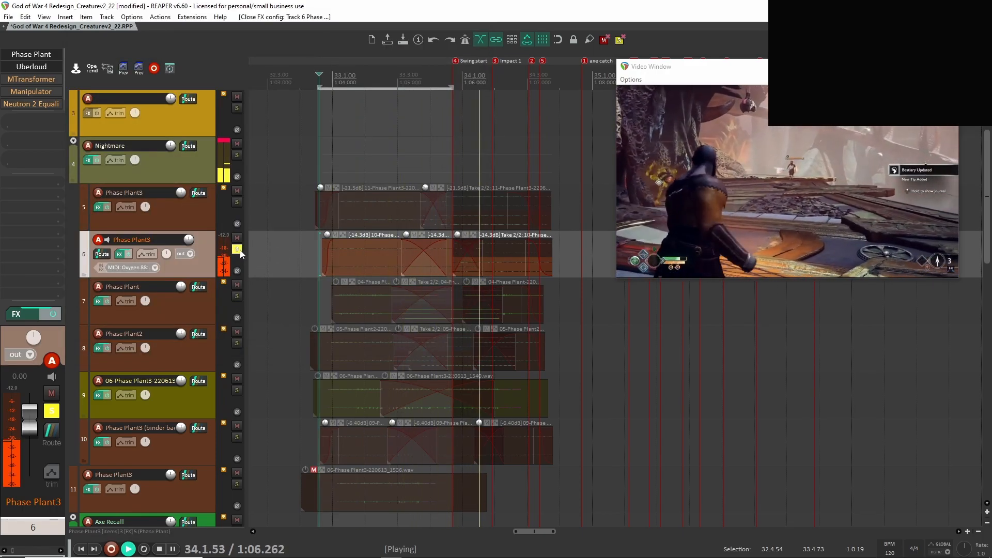
pyautogui.press('space')
# Enable MTransformer and Manipulator on track 6 one after the other, playing the track after each.
pyautogui.click(31, 78)
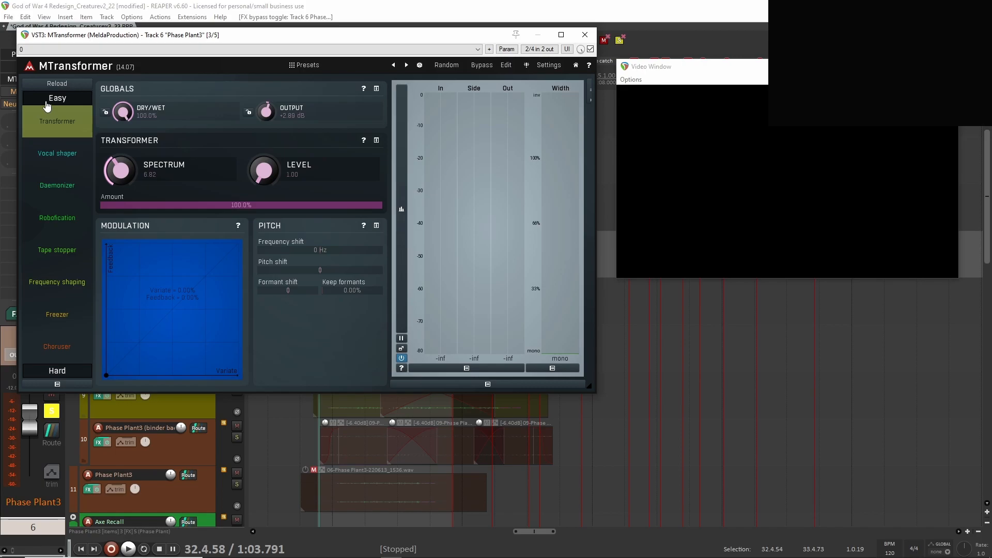
pyautogui.press('space')
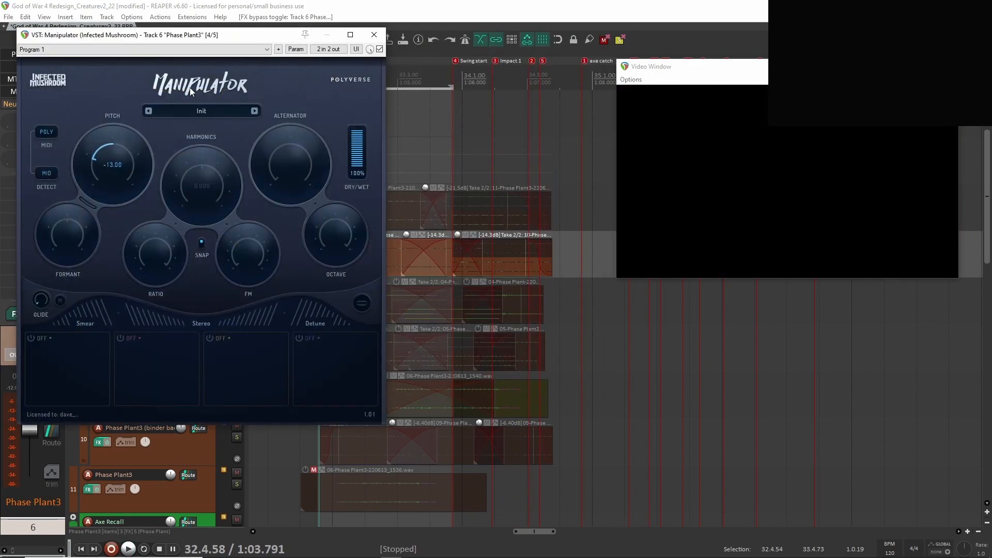
pyautogui.press('space')
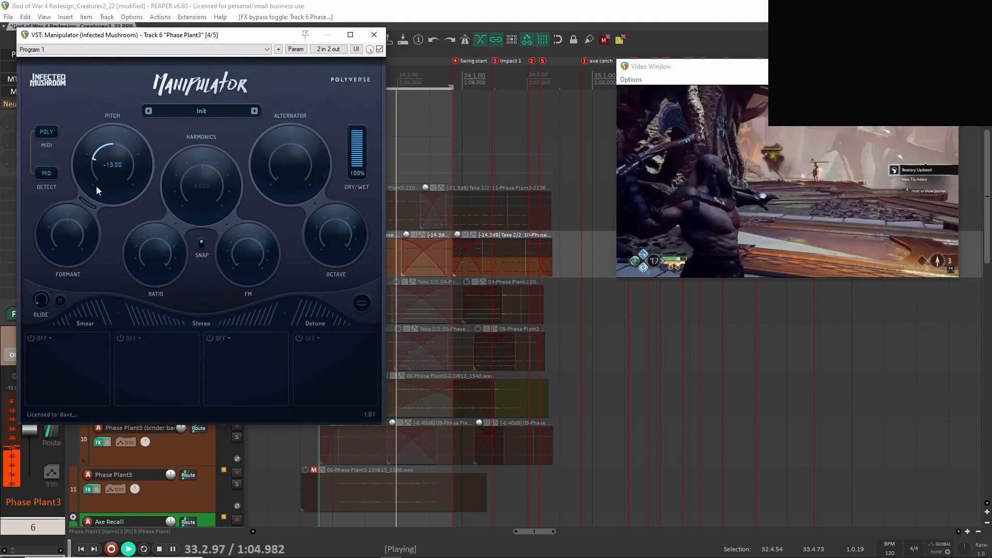
pyautogui.press('space')
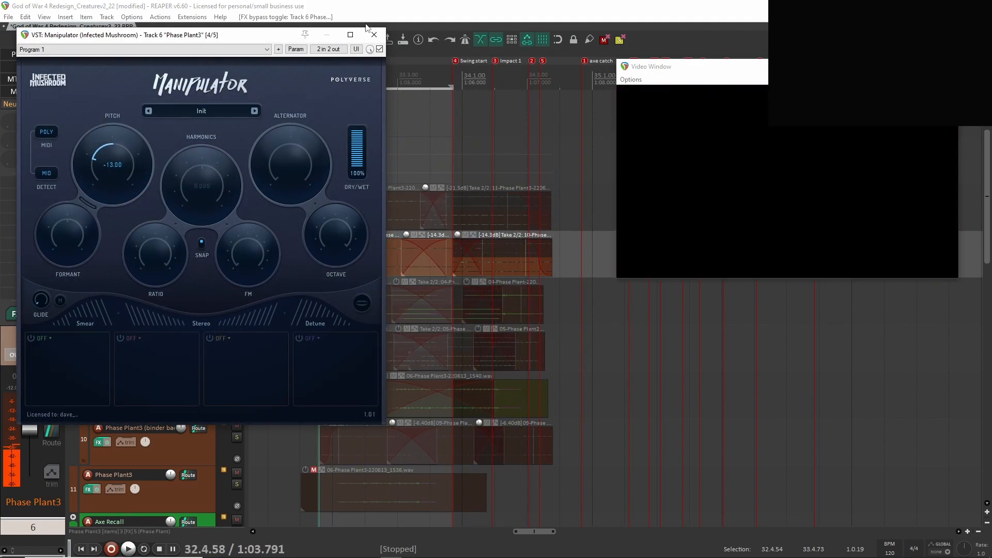
pyautogui.click(374, 35)
# Enable the Neutron 2 Equalizer on track 6 and play the track while viewing its EQ curve.
pyautogui.click(31, 103)
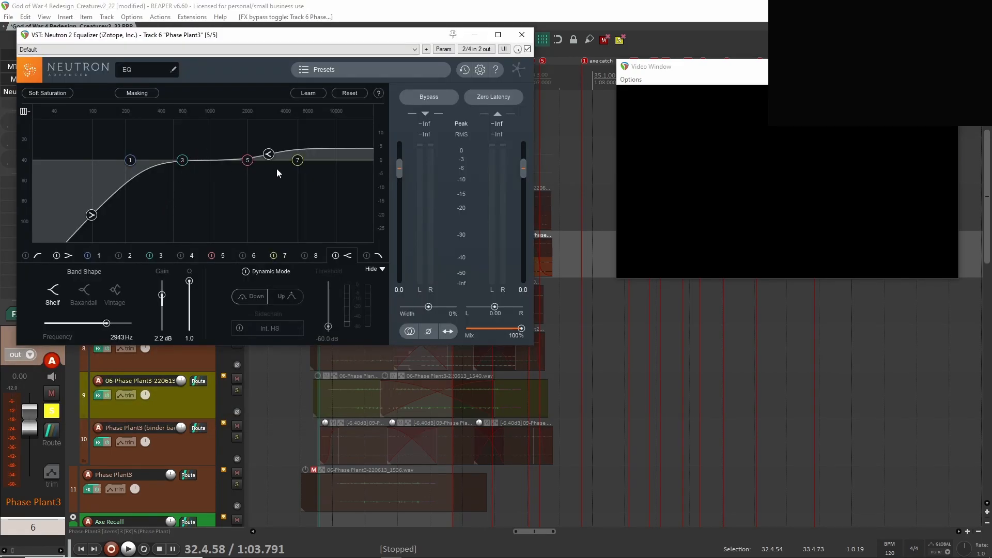
pyautogui.press('space')
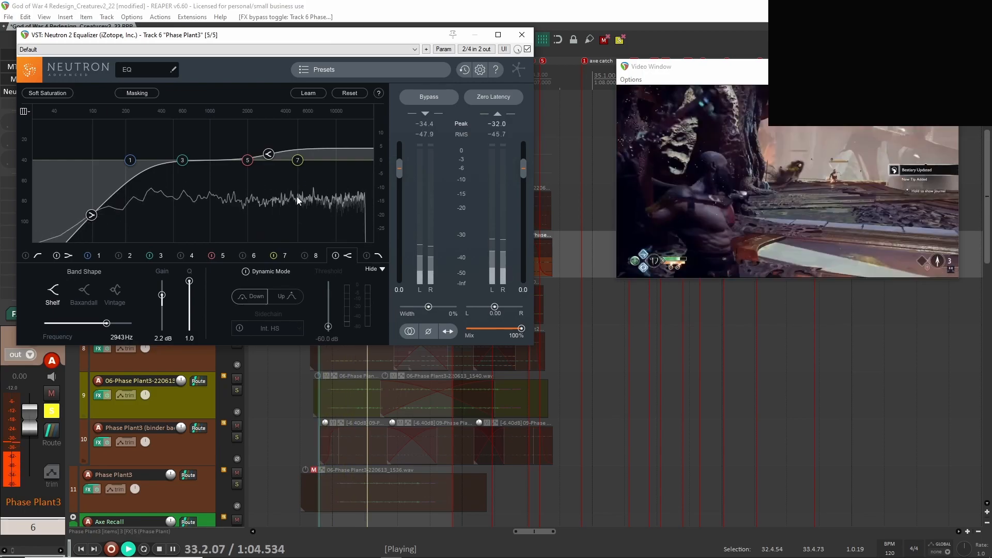
pyautogui.click(522, 35)
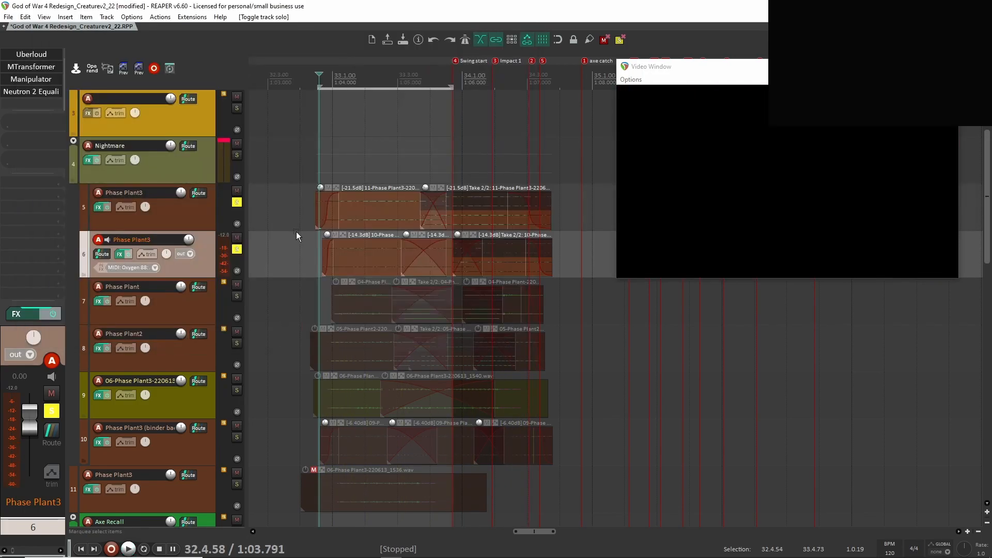
# Play tracks 5 and 6 together, and solo track 7 to audition it on its own.
pyautogui.press('space')
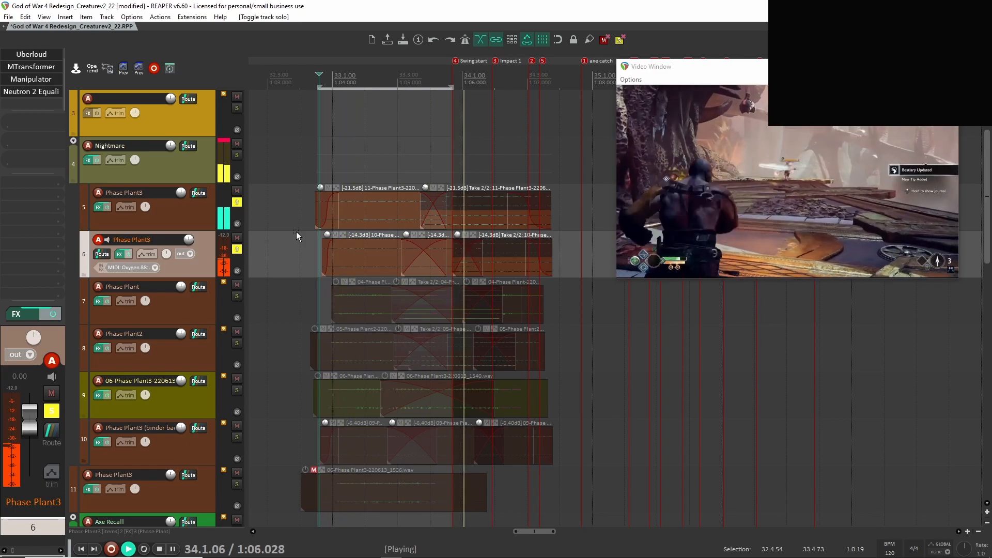
pyautogui.press('space')
pyautogui.click(226, 312)
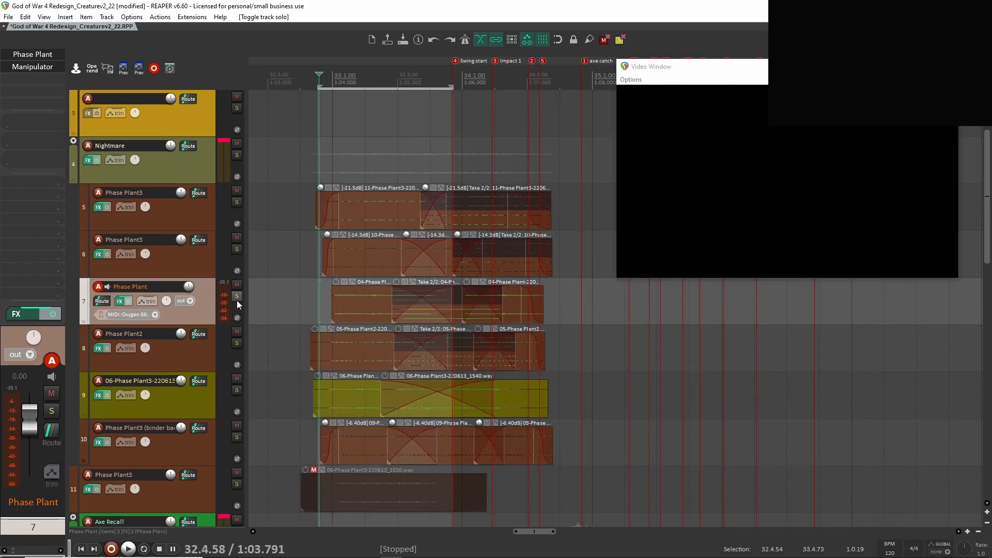
pyautogui.click(237, 296)
pyautogui.press('space')
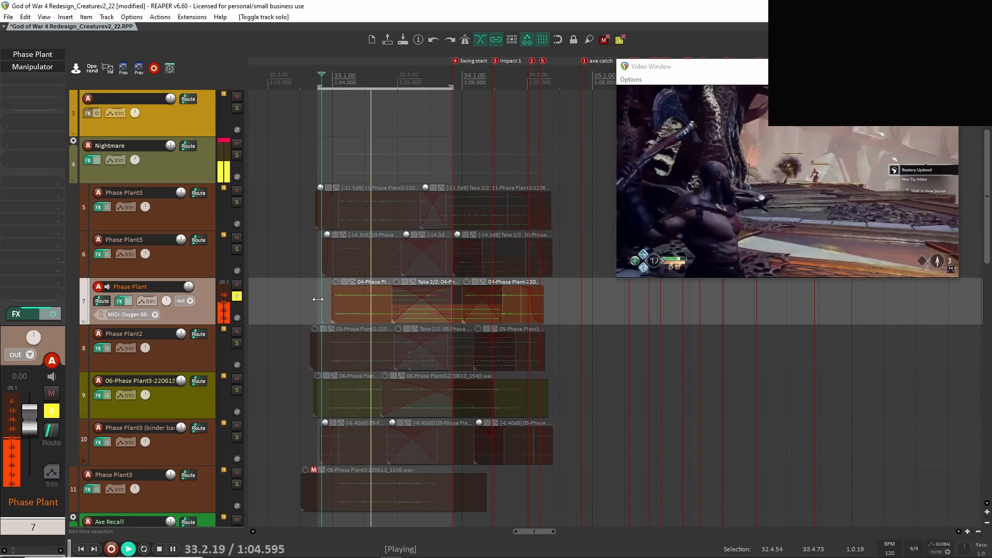
pyautogui.press('space')
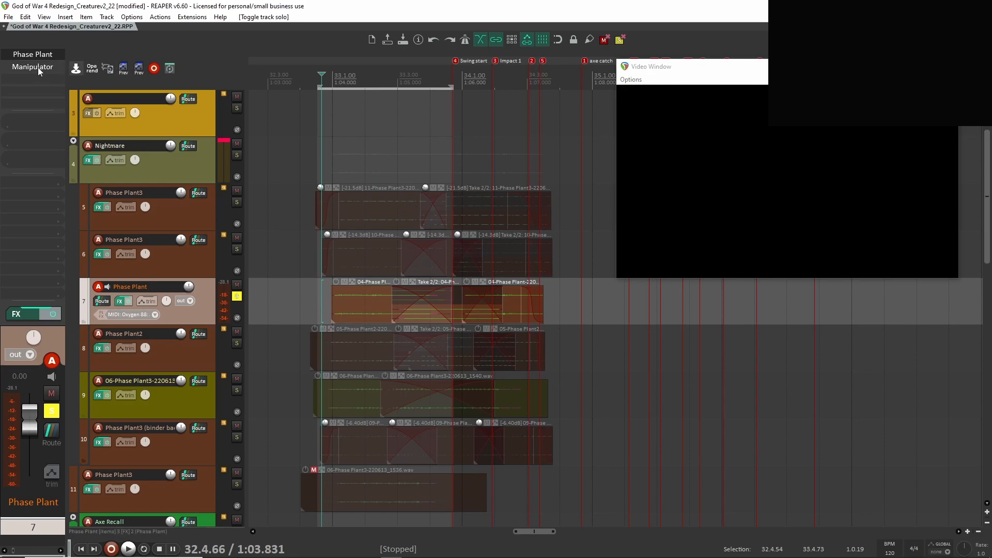
# View the Phase Plant sample and the Manipulator settings on track 7, and play the track with Manipulator enabled.
pyautogui.click(33, 54)
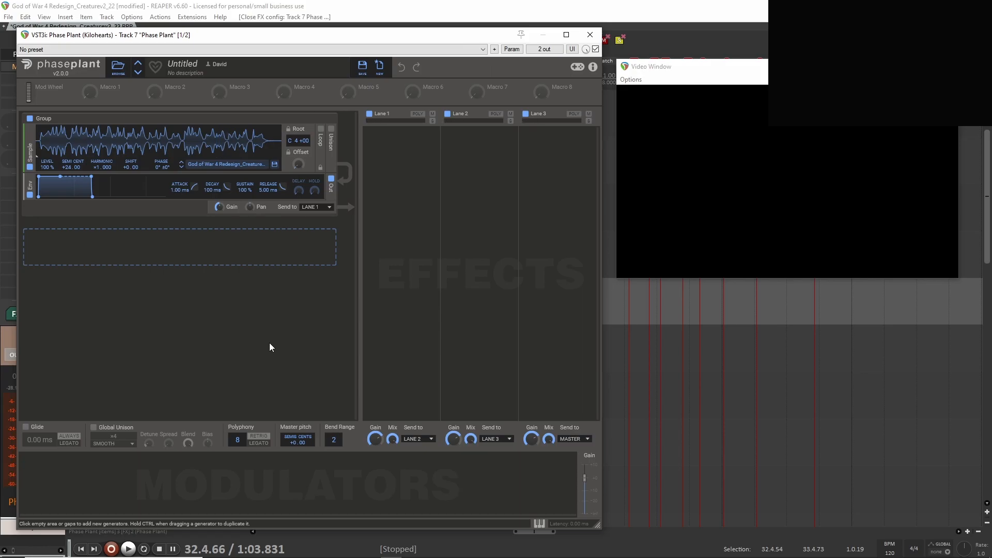
pyautogui.click(590, 35)
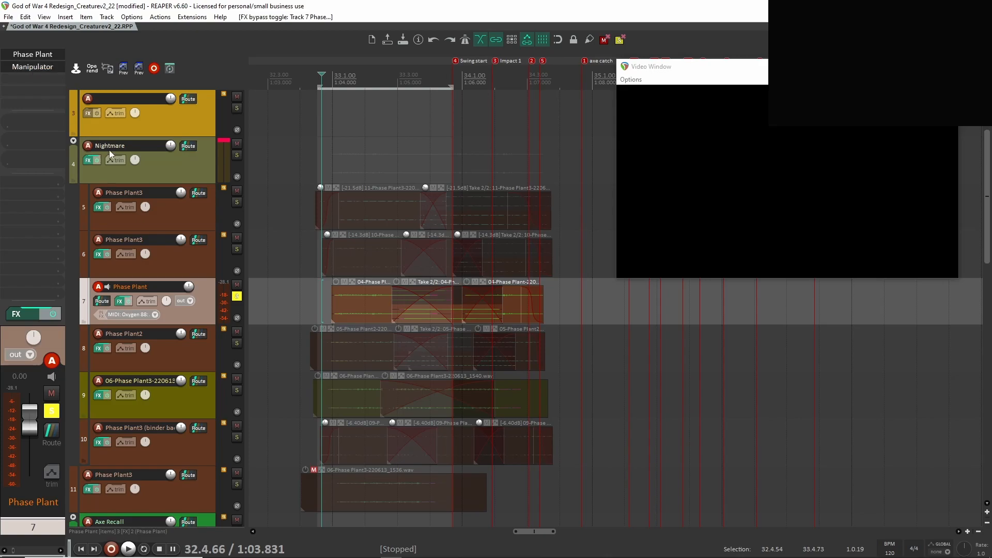
pyautogui.click(33, 67)
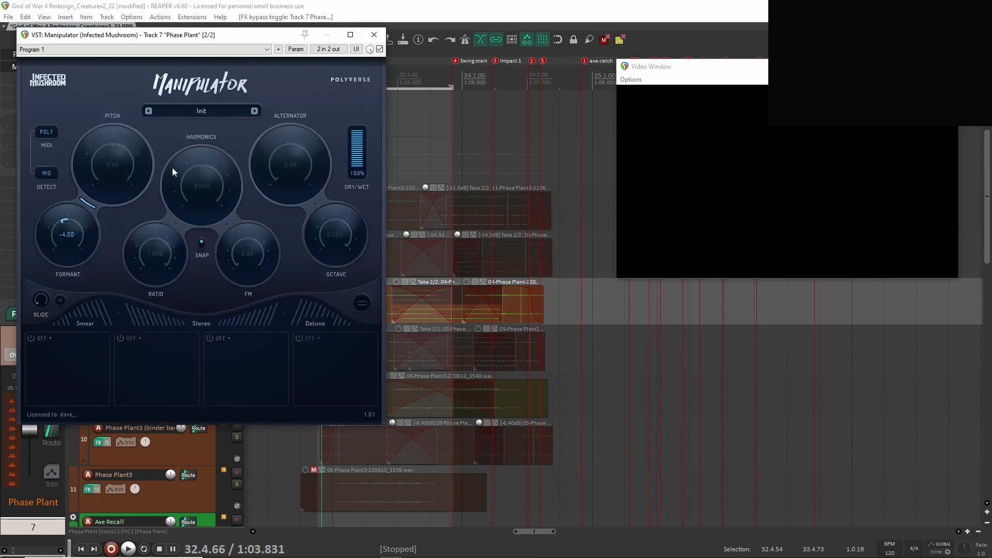
pyautogui.click(374, 34)
pyautogui.press('space')
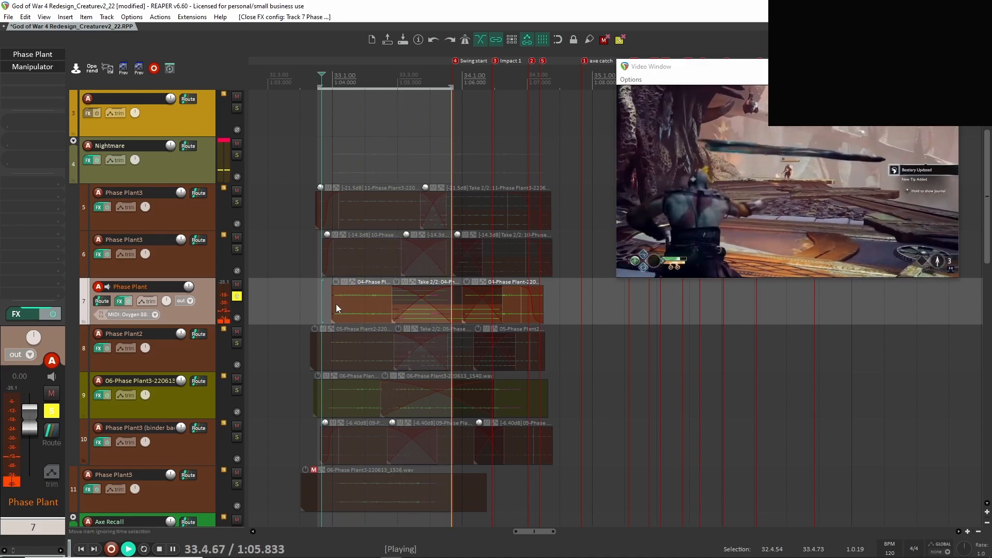
pyautogui.press('space')
# Show all track envelopes to examine track 7's volume automation, and unsolo track 7.
pyautogui.press('v')
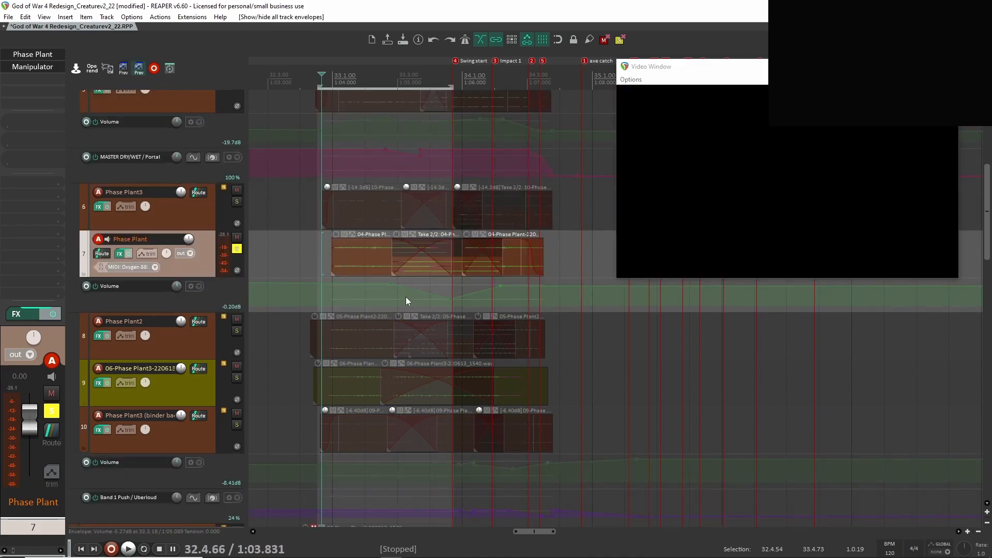
pyautogui.scroll(3, 349, 231)
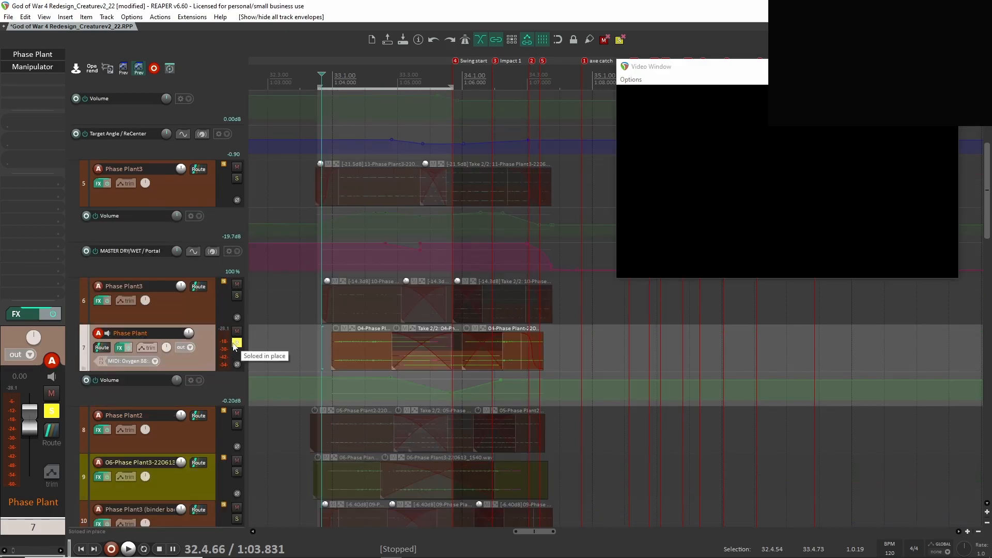
pyautogui.click(235, 343)
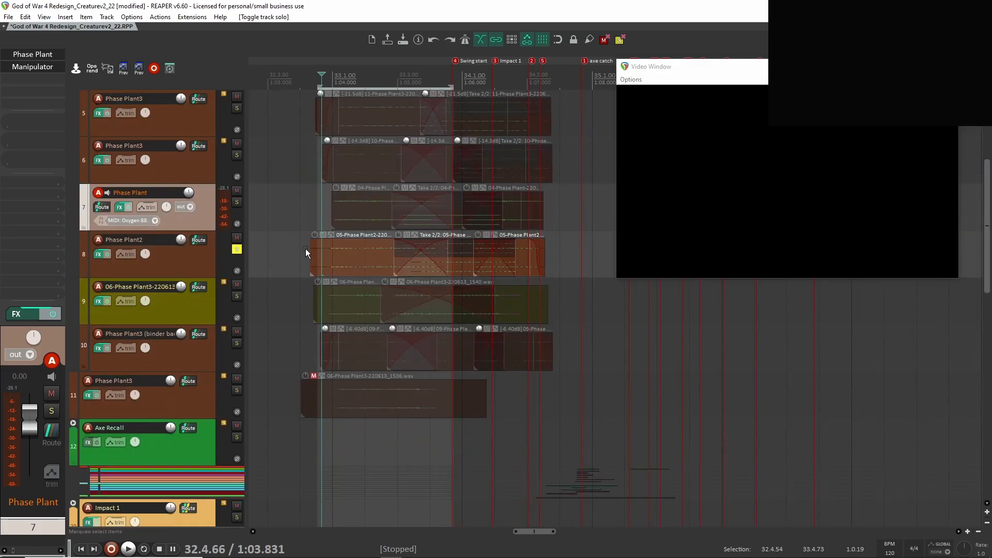
# Play the soloed track 8 from just before its first clip, and unsolo it.
pyautogui.click(305, 249)
pyautogui.press('space')
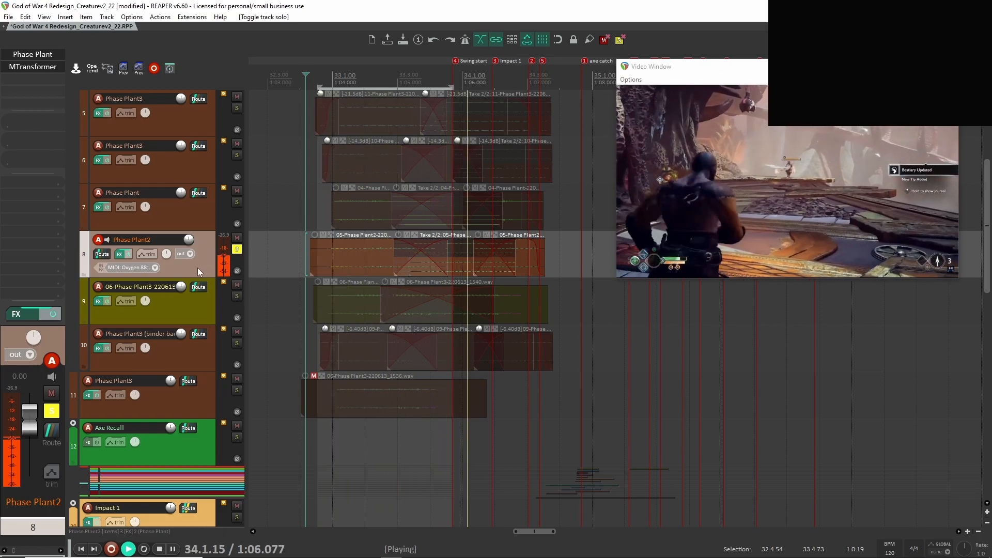
pyautogui.press('space')
pyautogui.click(236, 250)
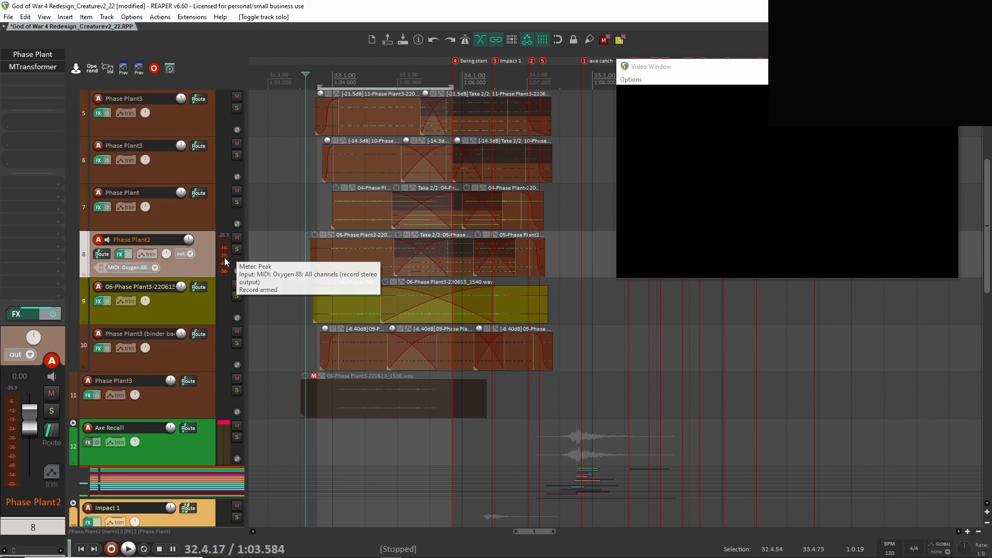
# View the Phase Plant sample settings on track 8 and play the track from just before its first clip.
pyautogui.click(33, 54)
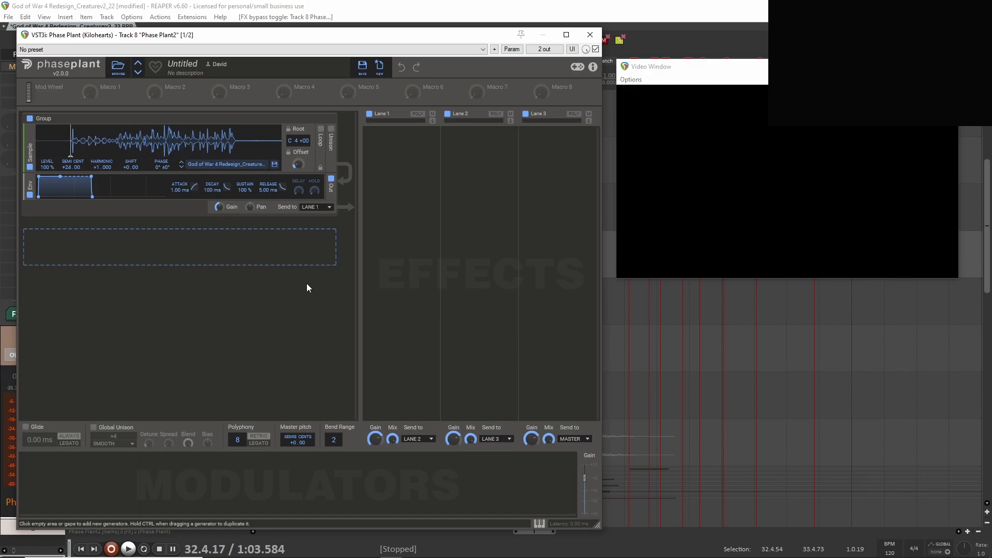
pyautogui.click(590, 35)
pyautogui.click(308, 297)
pyautogui.press('space')
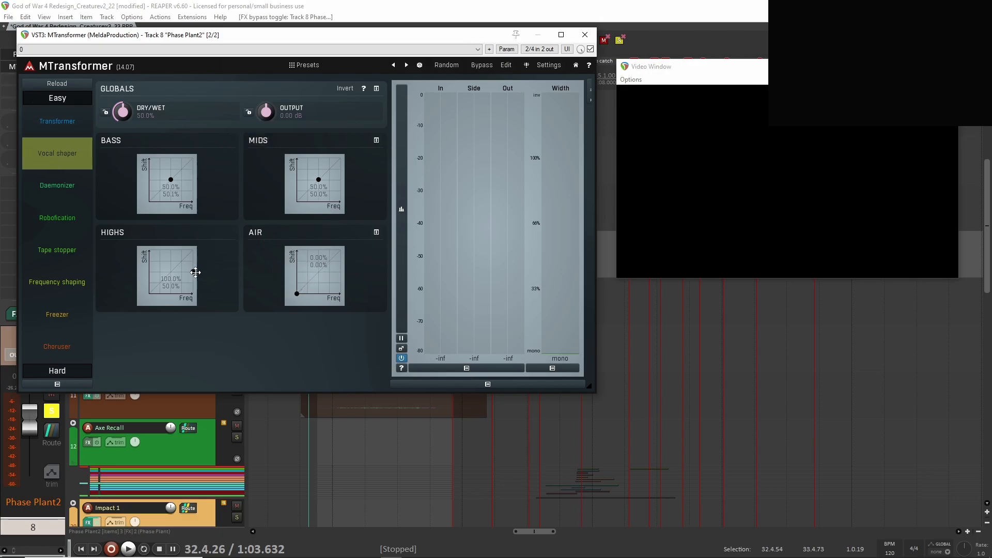
# View the MTransformer settings on track 8 and play the track with the effect.
pyautogui.press('space')
pyautogui.click(586, 34)
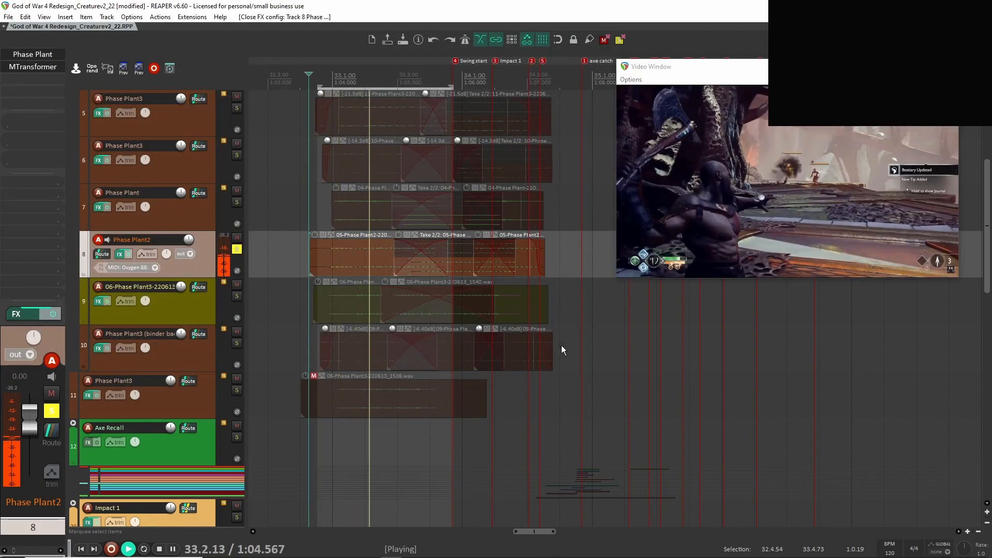
pyautogui.press('space')
# Add tracks 7, 6 and 5 to the solo of track 8 and play the four layers together.
pyautogui.scroll(2, 236, 290)
pyautogui.click(237, 295)
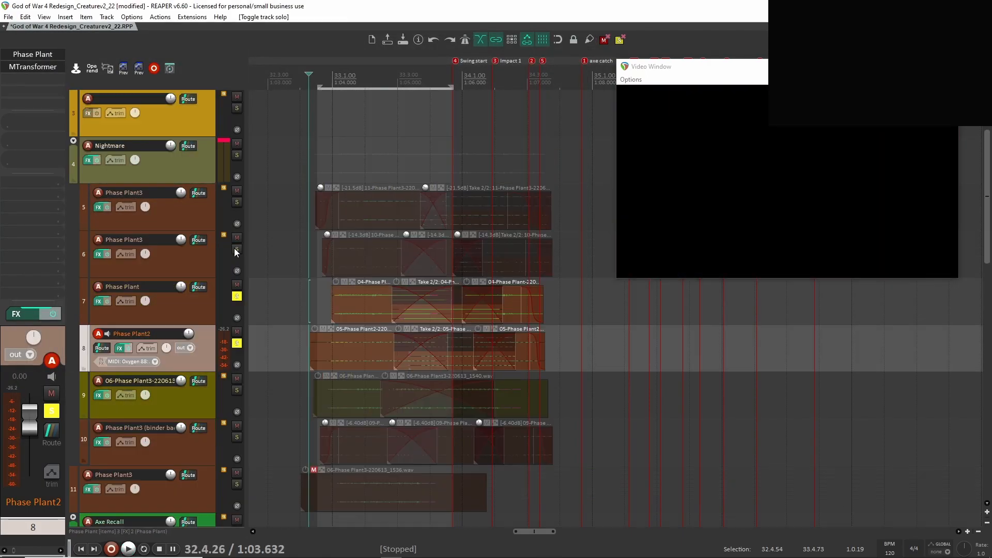
pyautogui.click(237, 249)
pyautogui.click(236, 202)
pyautogui.press('space')
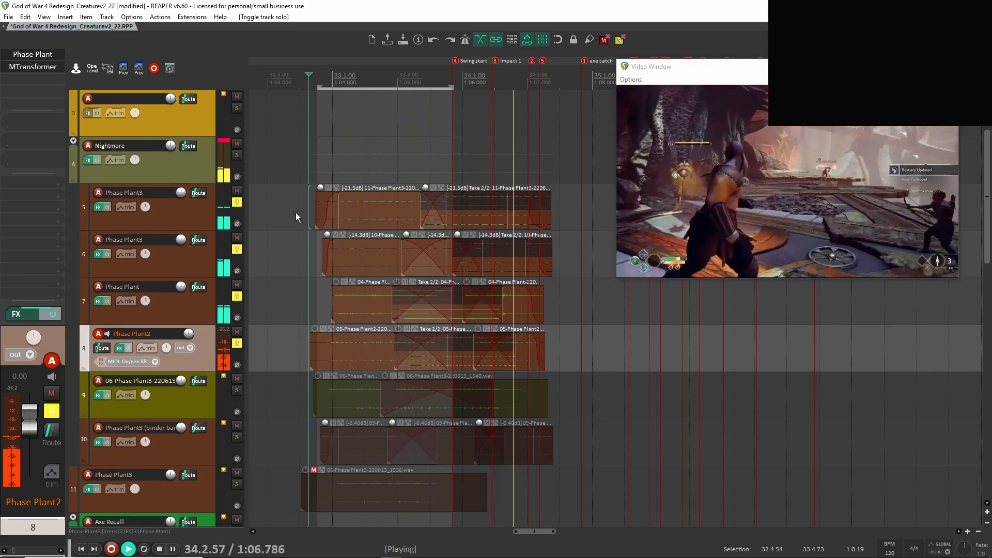
pyautogui.press('space')
# Unsolo tracks 8, 7, 6 and 5.
pyautogui.click(237, 343)
pyautogui.click(237, 297)
pyautogui.click(237, 250)
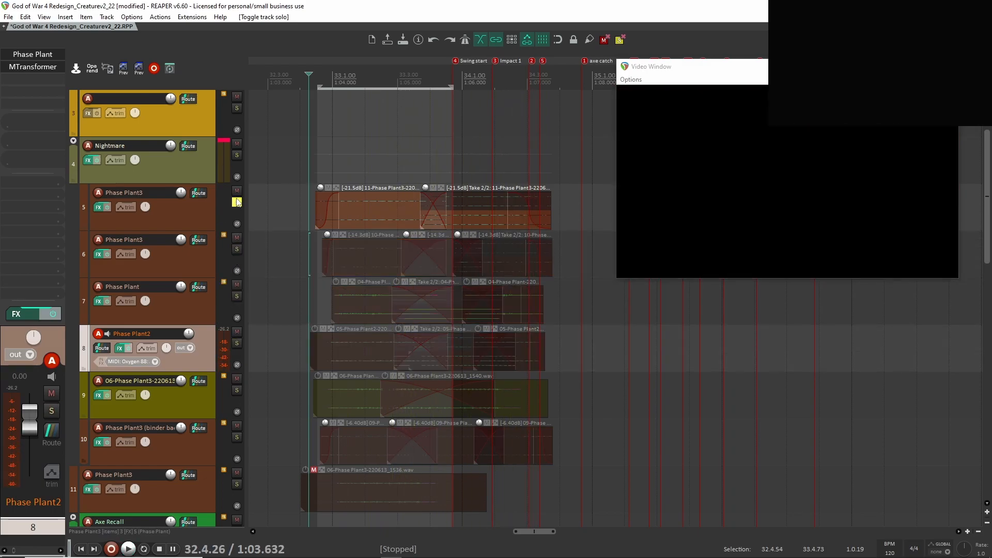
pyautogui.click(236, 202)
# Solo track 9 and play it on its own.
pyautogui.scroll(-2, 280, 315)
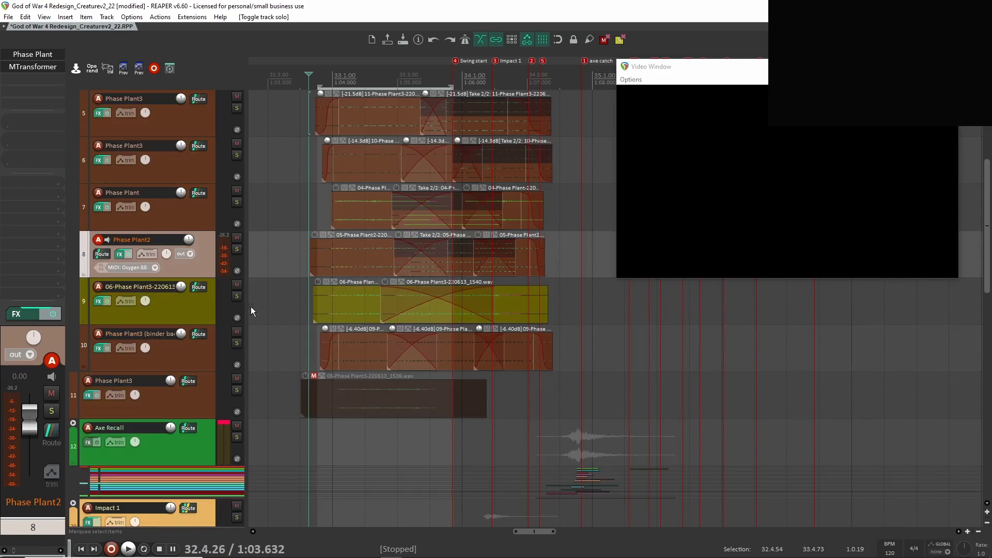
pyautogui.click(295, 292)
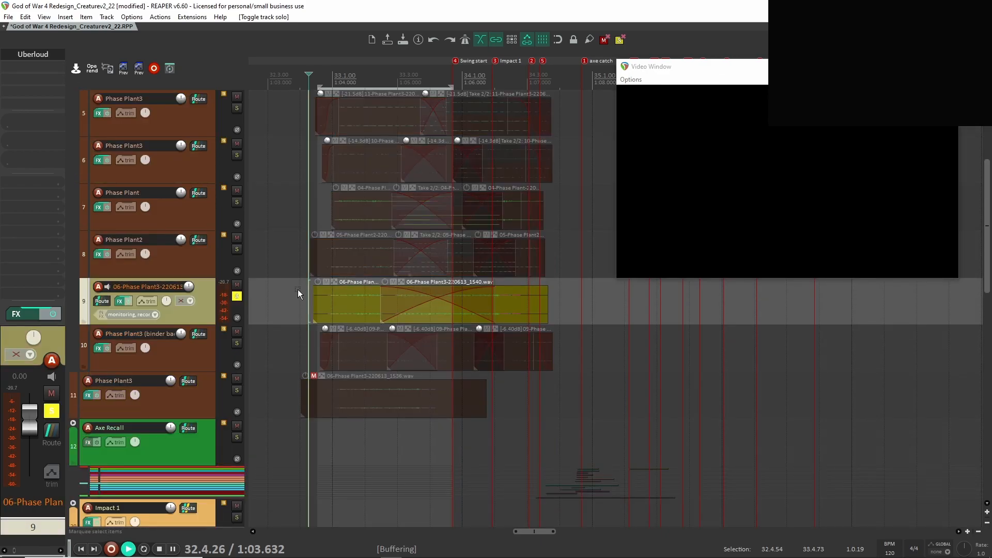
pyautogui.press('space')
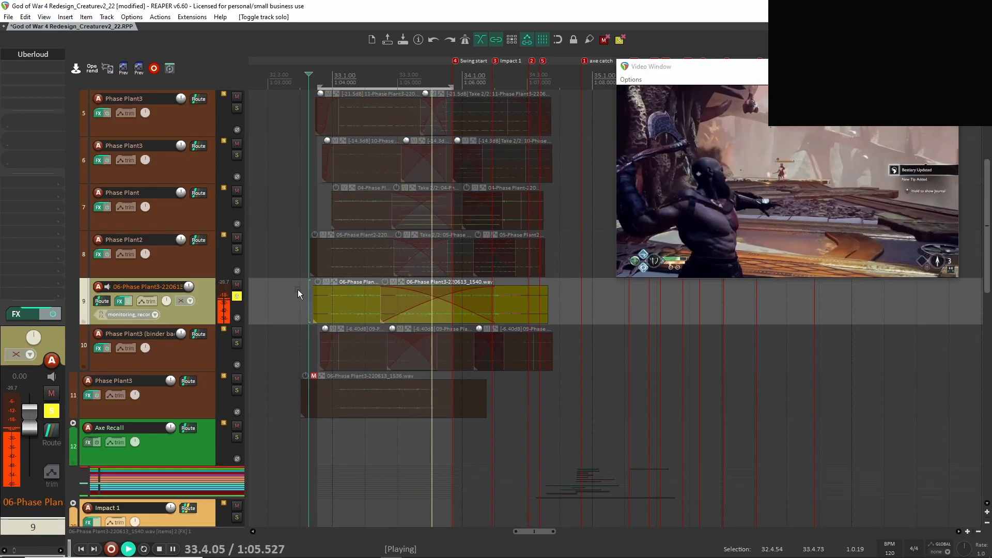
pyautogui.press('space')
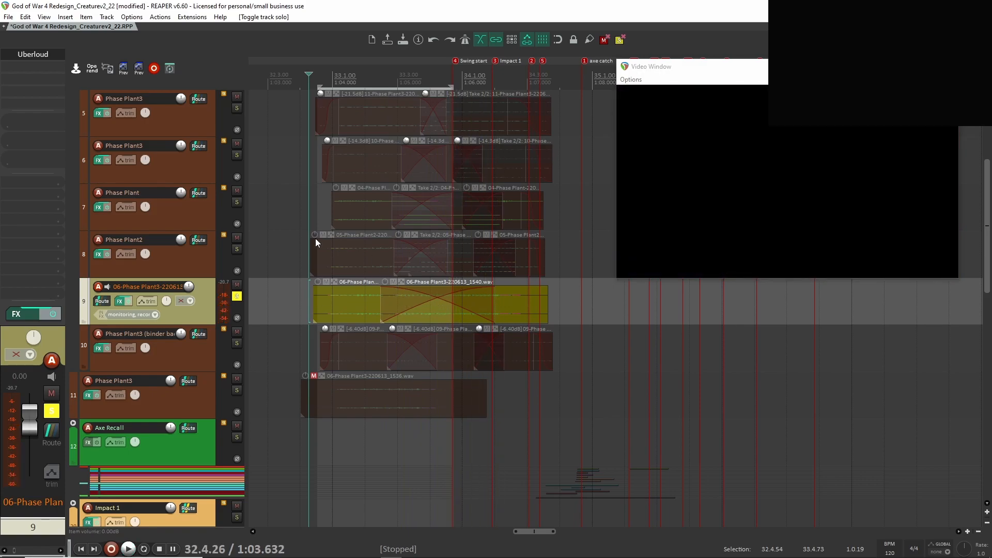
# Play track 9 again while toggling its Uberloud effect, leaving Uberloud bypassed.
pyautogui.scroll(4, 326, 238)
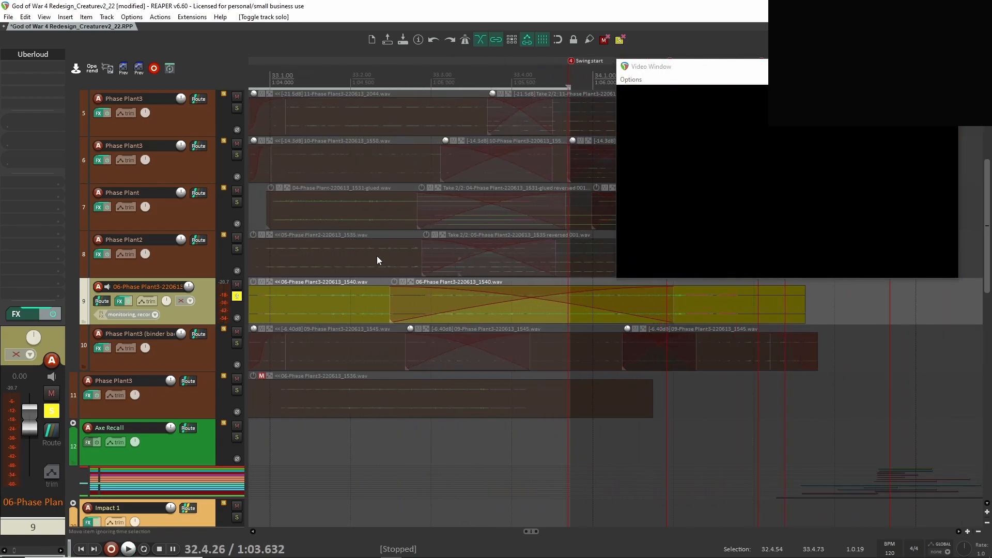
pyautogui.press('space')
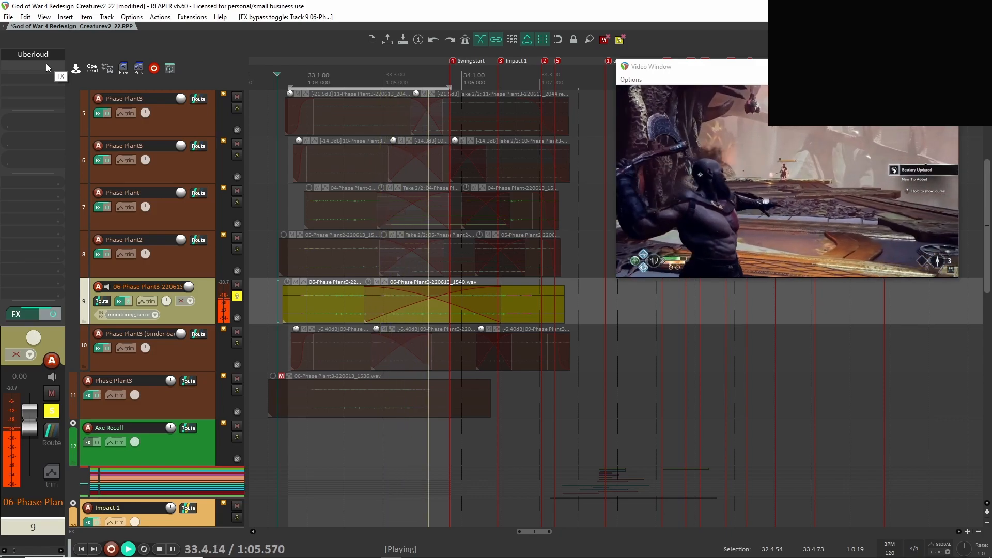
pyautogui.press('space')
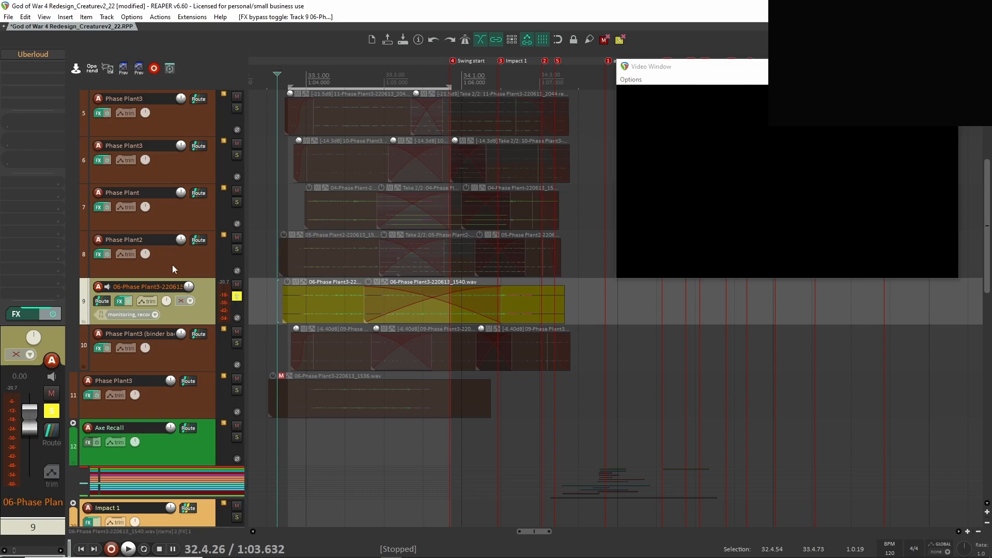
# Enable Uberloud on track 9, view its settings and play the track with it.
pyautogui.doubleClick(30, 59)
pyautogui.press('space')
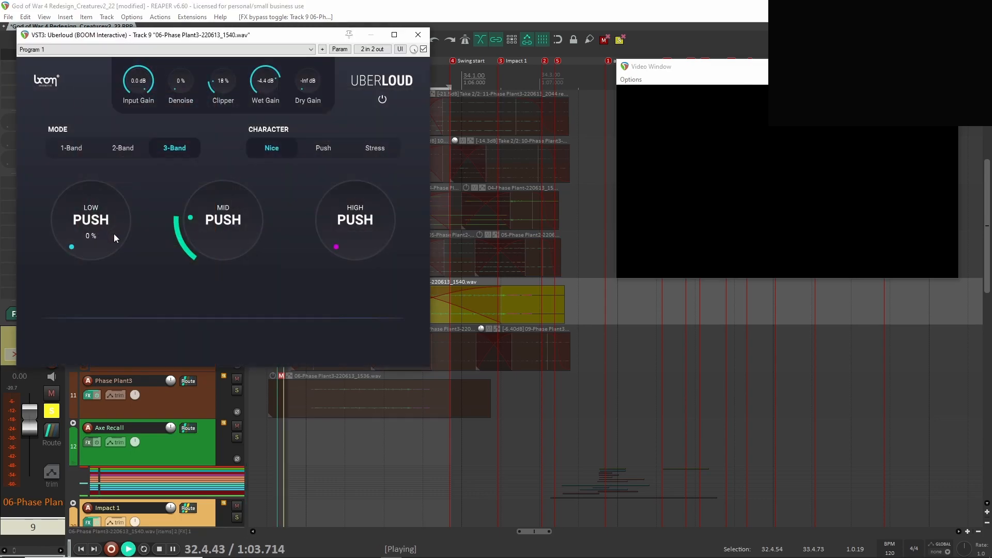
pyautogui.click(417, 35)
pyautogui.press('space')
# Solo track 8 alongside track 9, play both layers together and remove the solos.
pyautogui.click(237, 249)
pyautogui.press('space')
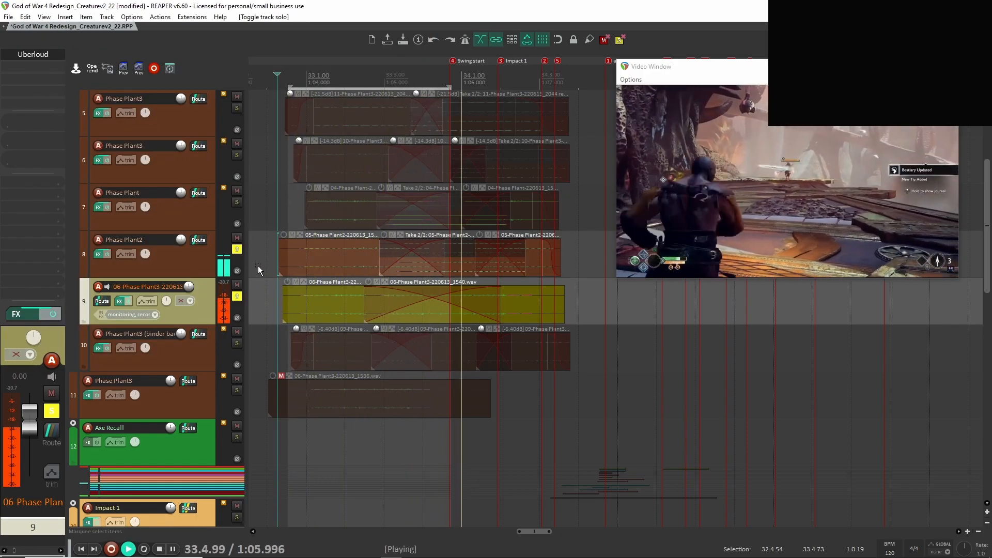
pyautogui.keyDown('ctrl'); pyautogui.click(237, 297); pyautogui.keyUp('ctrl')
pyautogui.press('space')
# Mute track 10, play the other layers without it, and unmute it.
pyautogui.click(237, 333)
pyautogui.press('space')
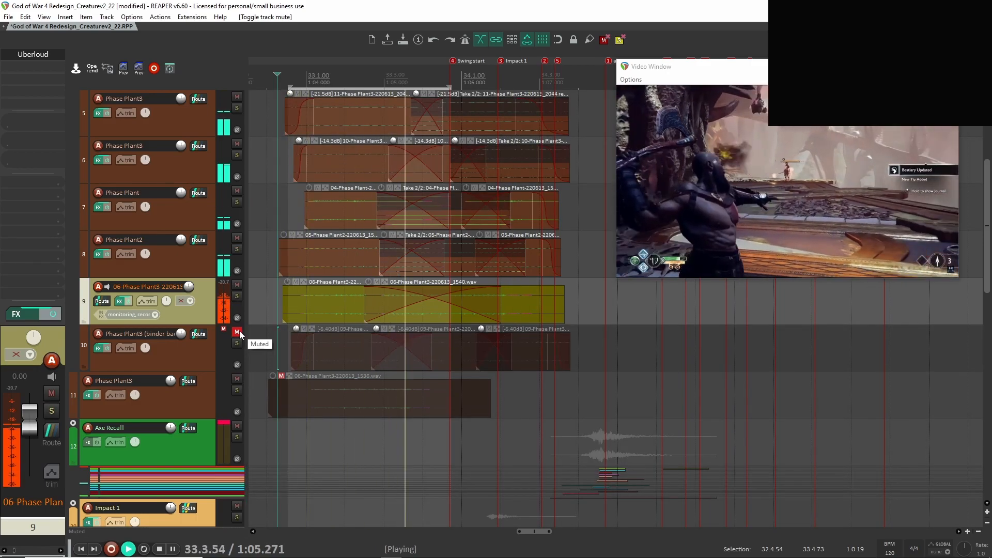
pyautogui.press('space')
pyautogui.click(237, 332)
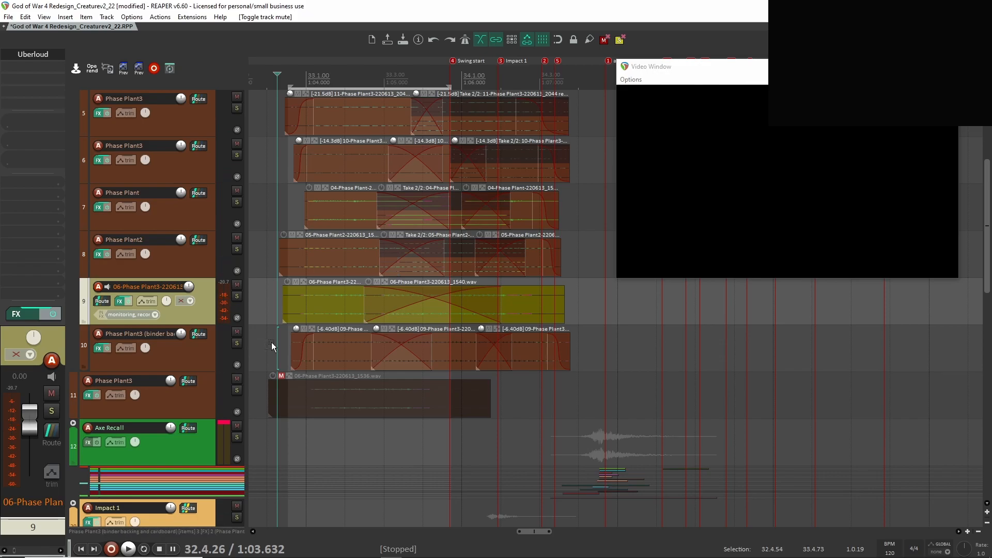
# Select and solo track 10 and play it on its own.
pyautogui.click(198, 352)
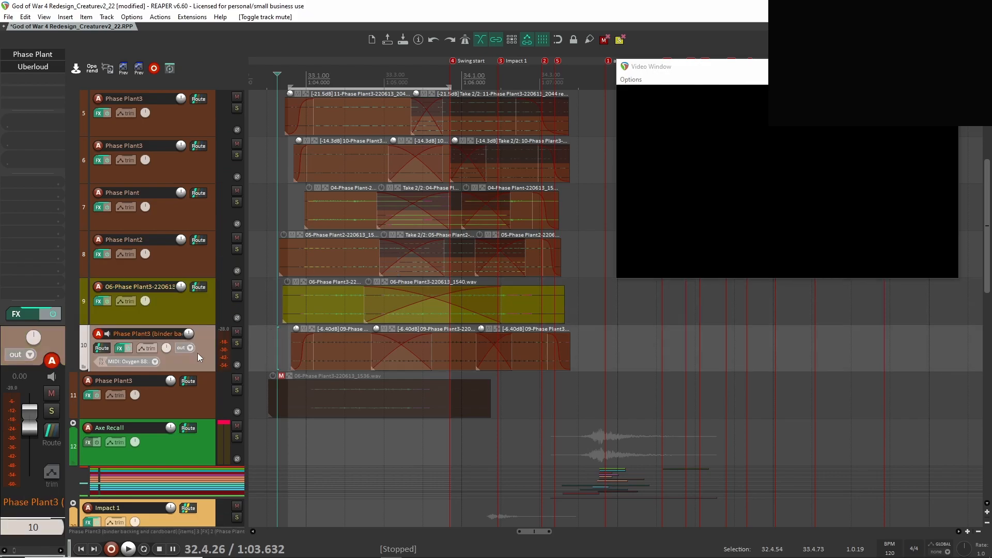
pyautogui.click(236, 343)
pyautogui.keyDown('shift'); pyautogui.click(39, 68); pyautogui.keyUp('shift')
pyautogui.keyDown('shift'); pyautogui.click(35, 55); pyautogui.keyUp('shift')
pyautogui.press('space')
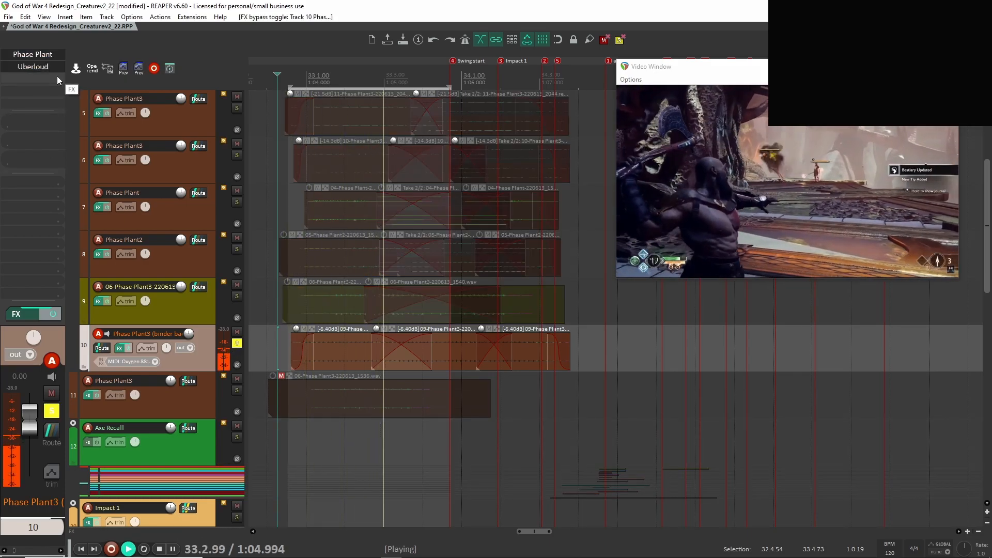
# Stop playback, view the Phase Plant sample on track 10, and place the edit cursor just before the track's first clip.
pyautogui.press('space')
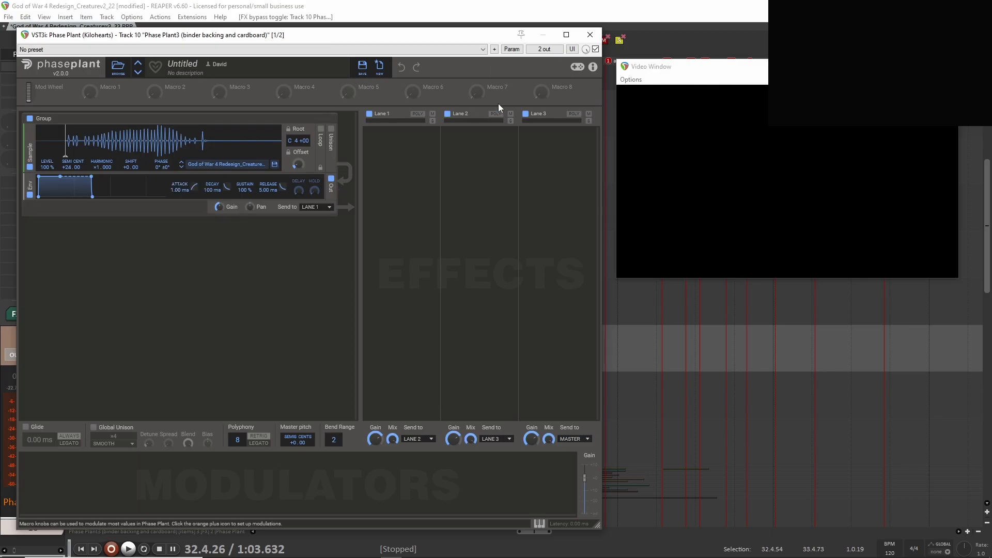
pyautogui.click(589, 35)
pyautogui.click(286, 345)
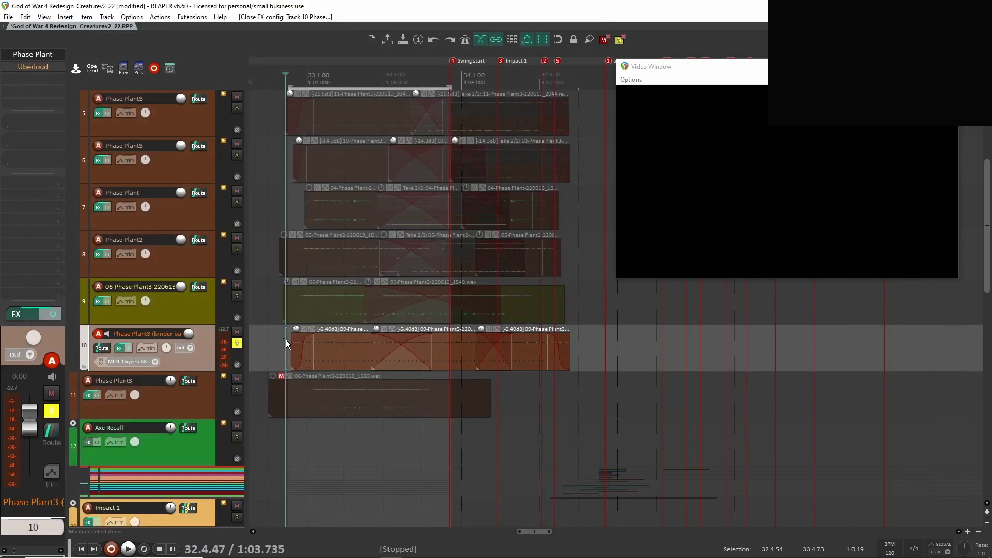
# Enable Uberloud on track 10 and play the track while viewing the effect's settings.
pyautogui.keyDown('shift'); pyautogui.click(37, 69); pyautogui.keyUp('shift')
pyautogui.click(35, 68)
pyautogui.press('space')
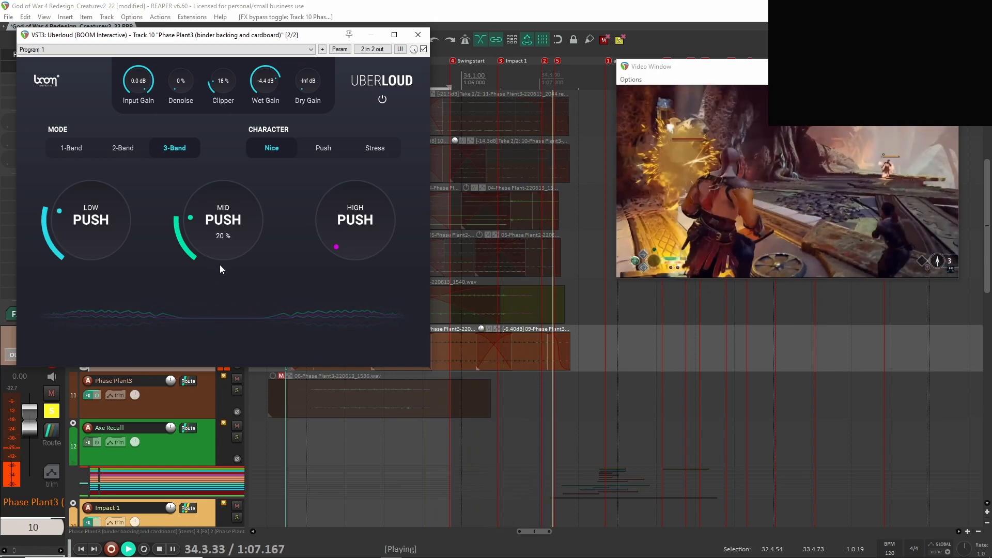
# Stop playback, close Uberloud, and show track 10's Volume and Band 1 Push / Uberloud envelopes.
pyautogui.press('space')
pyautogui.click(418, 35)
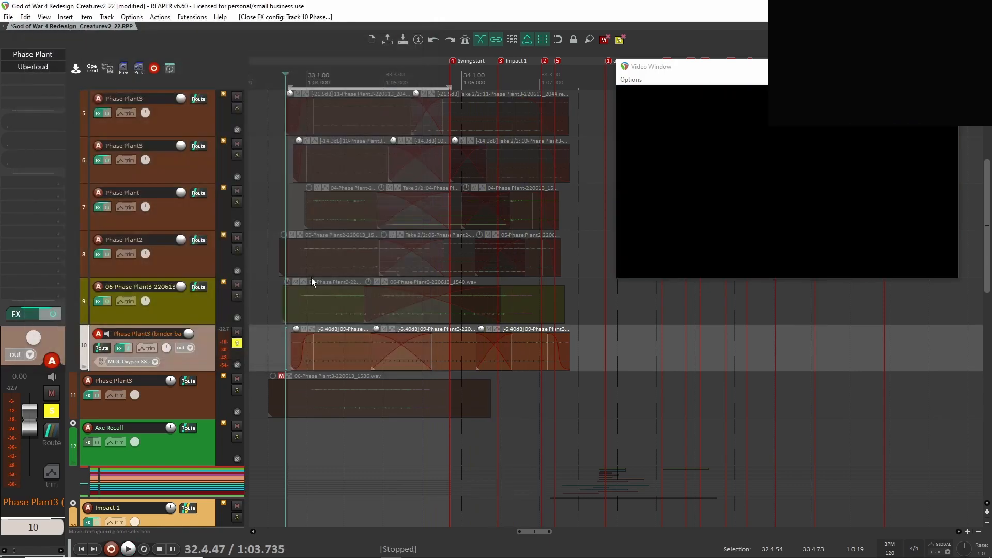
pyautogui.press('v')
pyautogui.moveTo(319, 290); pyautogui.dragTo(289, 311)
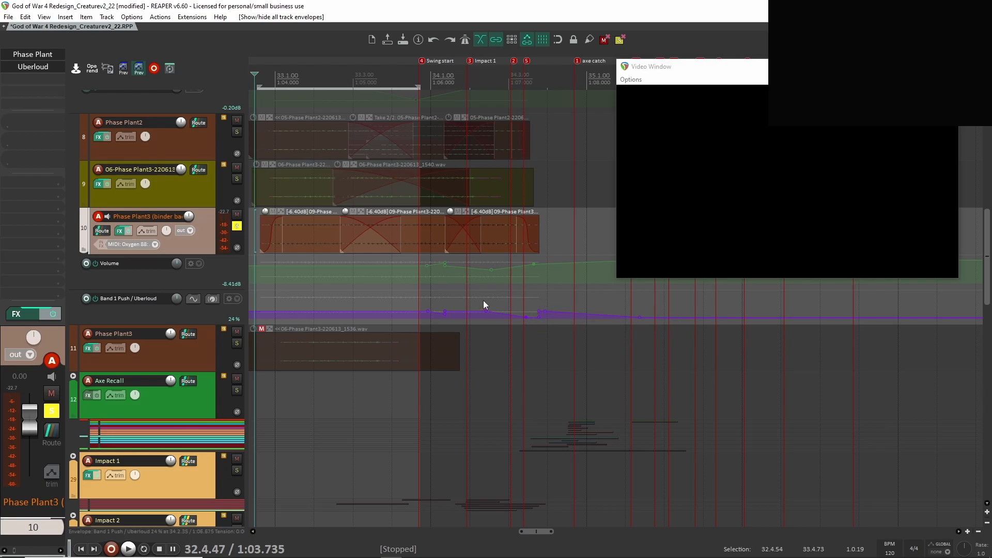
# Hide the envelopes, switch the solo from track 10 to the Nightmare folder, and play its layers with track 10 muted.
pyautogui.click(237, 225)
pyautogui.press('v')
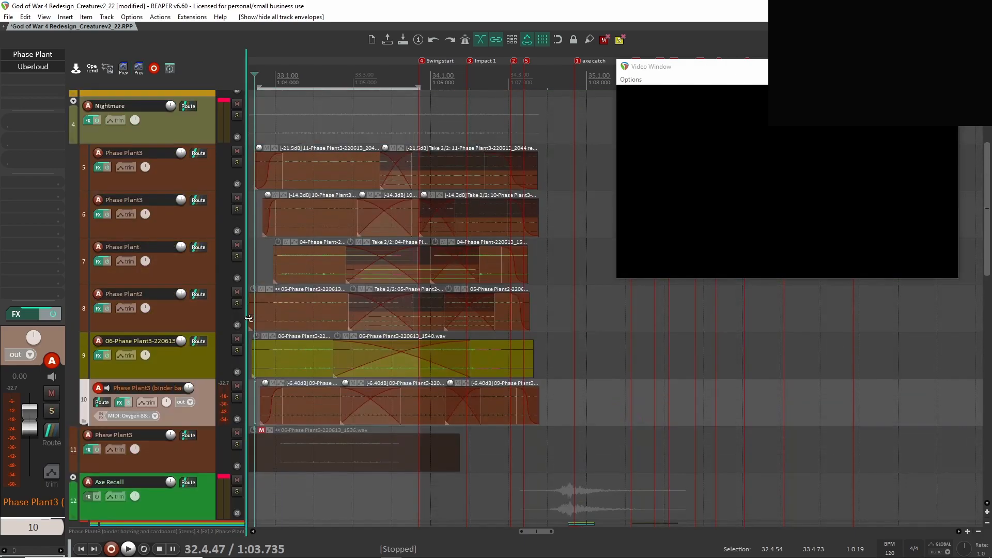
pyautogui.moveTo(264, 243); pyautogui.dragTo(346, 241)
pyautogui.click(237, 109)
pyautogui.moveTo(396, 321); pyautogui.dragTo(364, 332)
pyautogui.click(237, 390)
pyautogui.press('space')
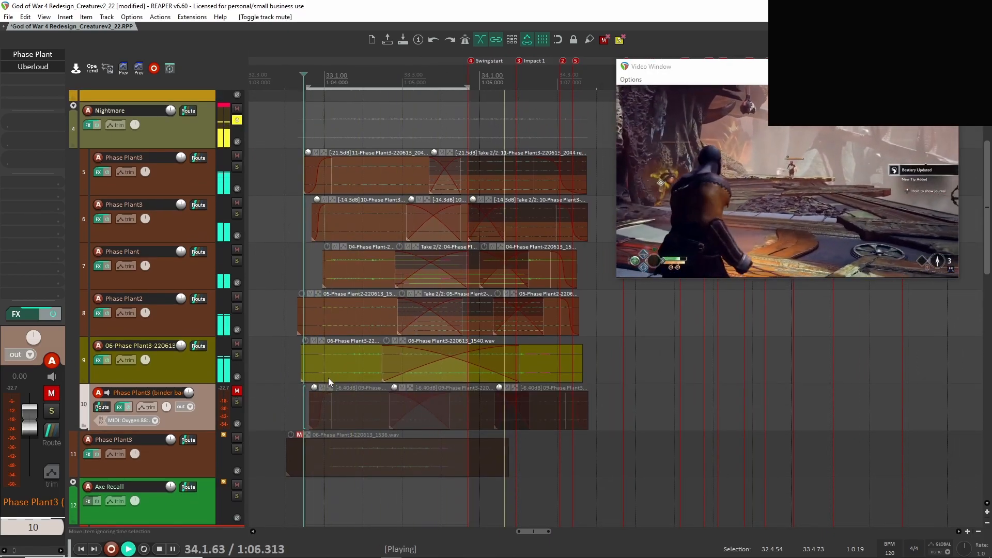
pyautogui.press('space')
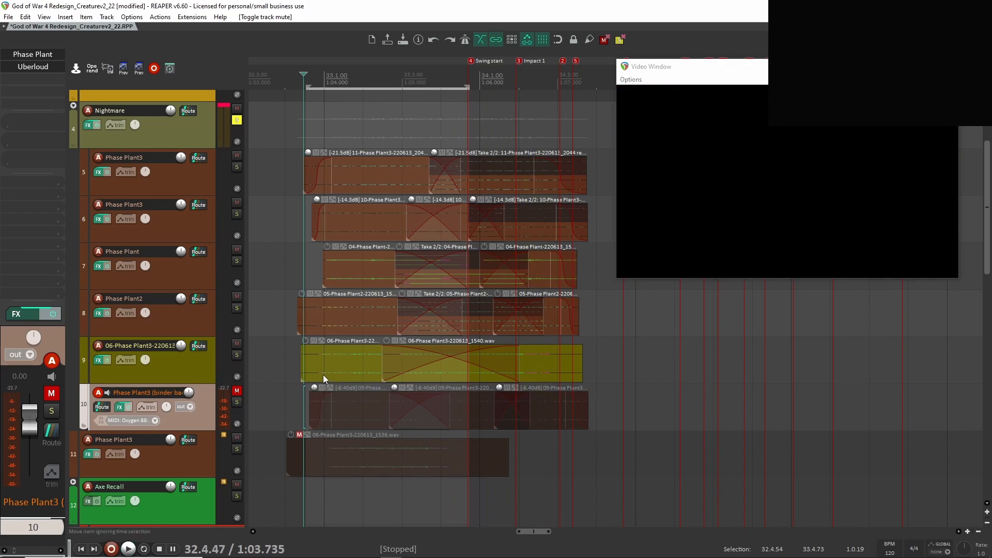
# Unmute track 10 and play all Nightmare layers together.
pyautogui.click(237, 391)
pyautogui.press('space')
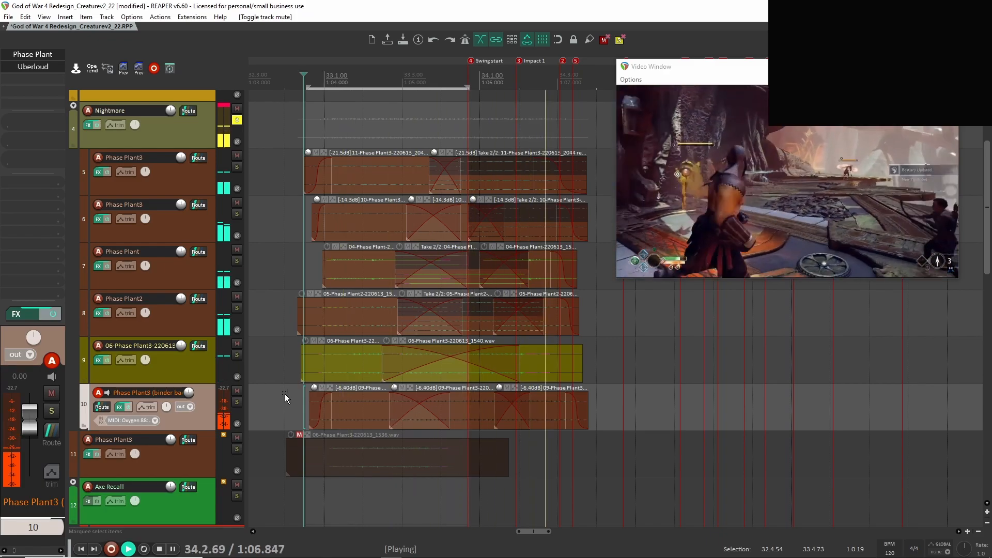
pyautogui.press('space')
pyautogui.press('space')
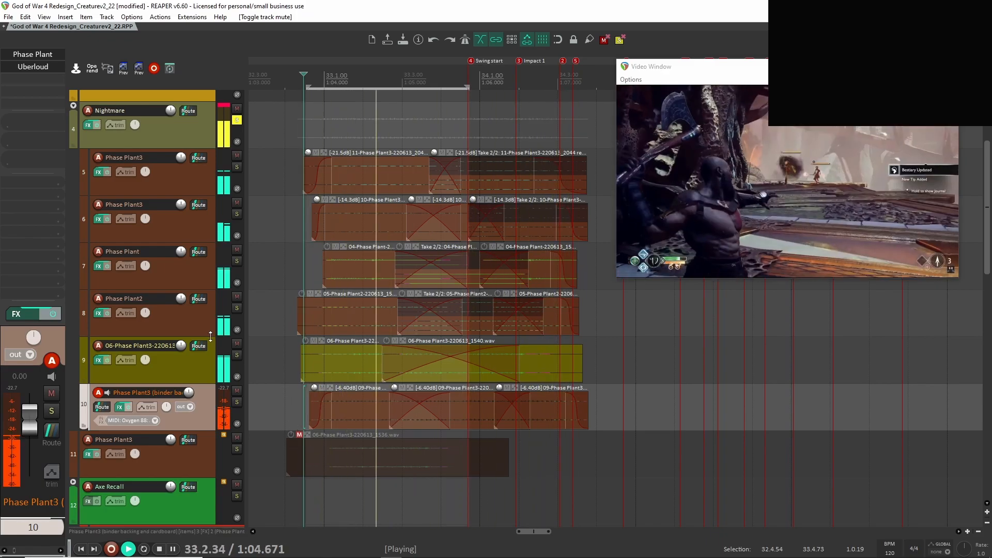
pyautogui.press('space')
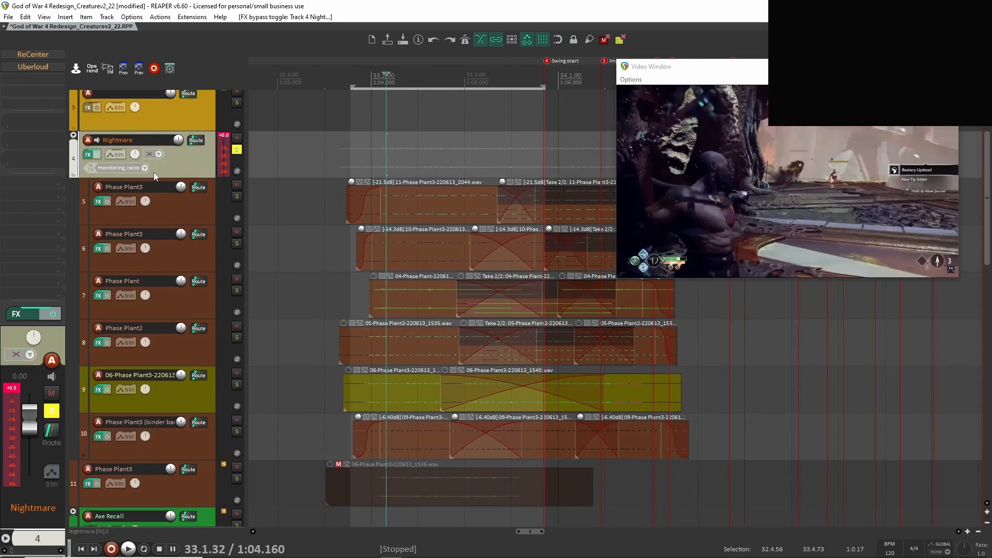
# View Uberloud's settings on the Nightmare folder and play the layers with the effect bypassed and enabled.
pyautogui.click(31, 66)
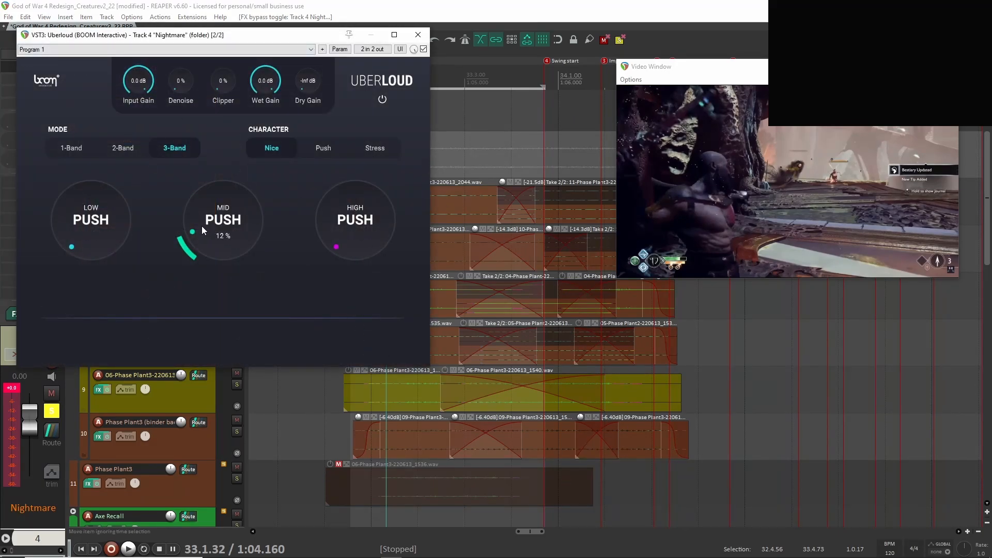
pyautogui.click(418, 35)
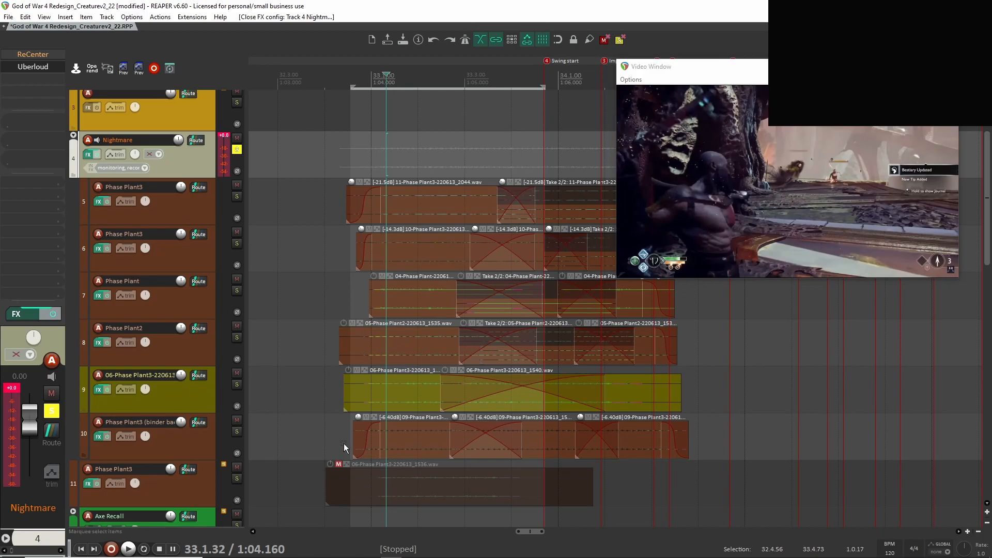
pyautogui.keyDown('shift'); pyautogui.click(47, 67); pyautogui.keyUp('shift')
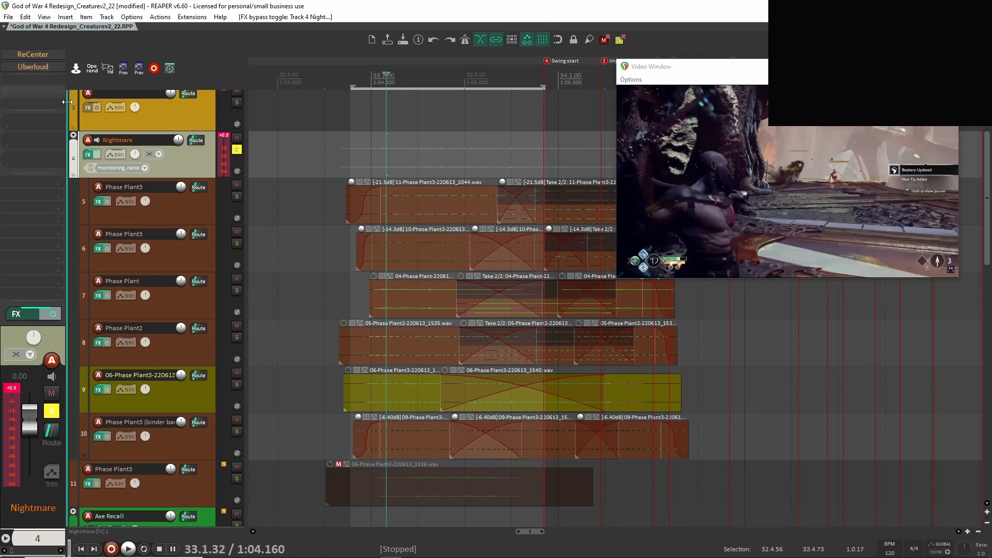
pyautogui.press('space')
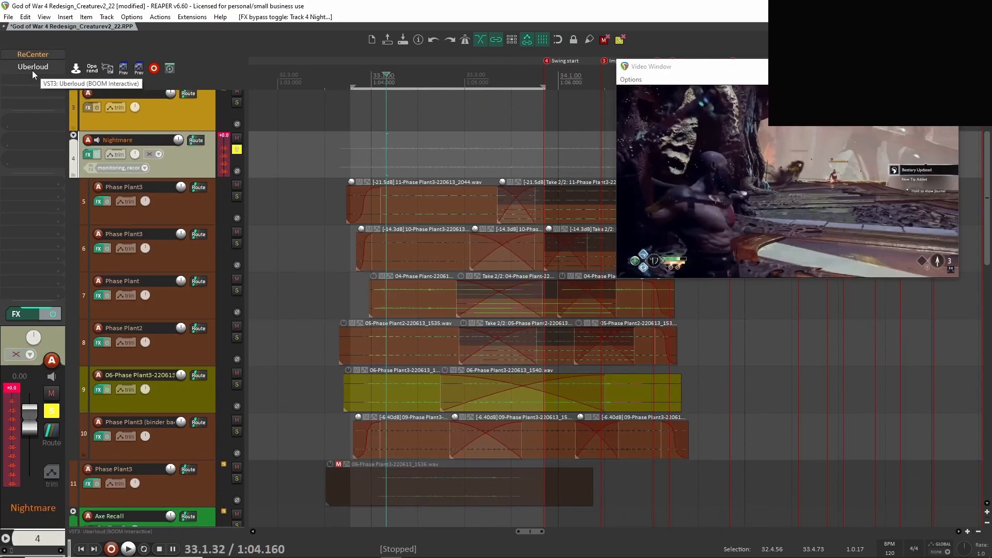
pyautogui.press('space')
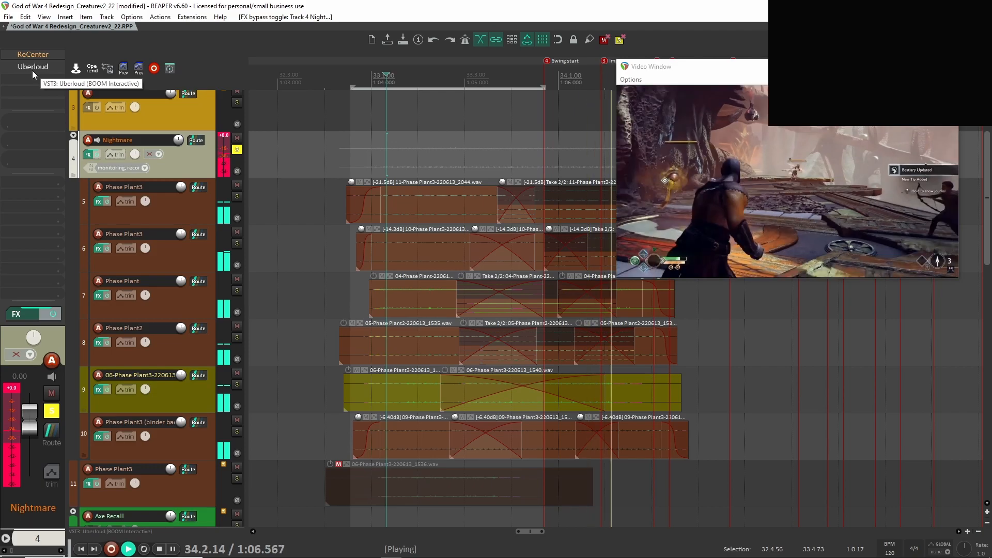
pyautogui.press('space')
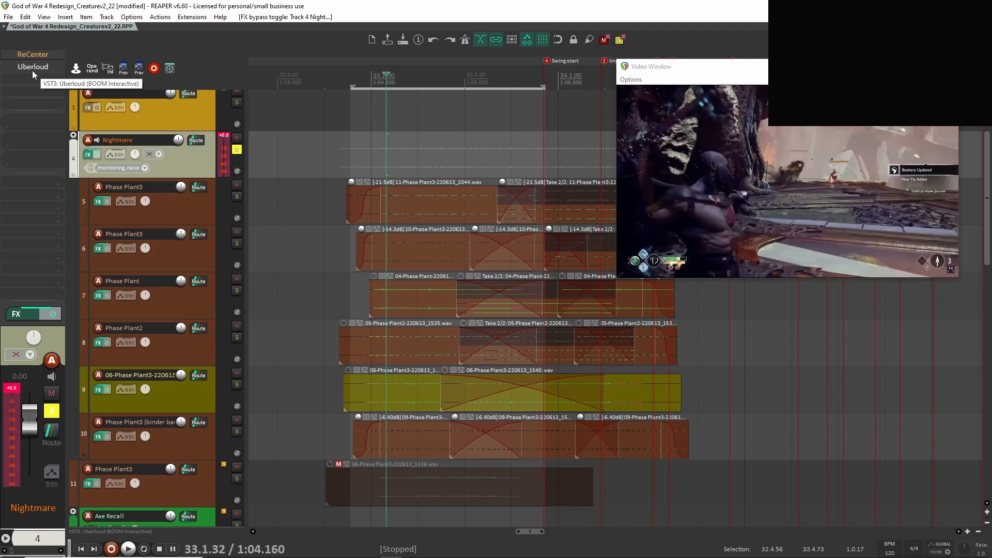
# Select the clips on track 10 and play the Nightmare folder with ReCenter bypassed.
pyautogui.moveTo(335, 434); pyautogui.dragTo(620, 441)
pyautogui.press('space')
pyautogui.click(163, 146)
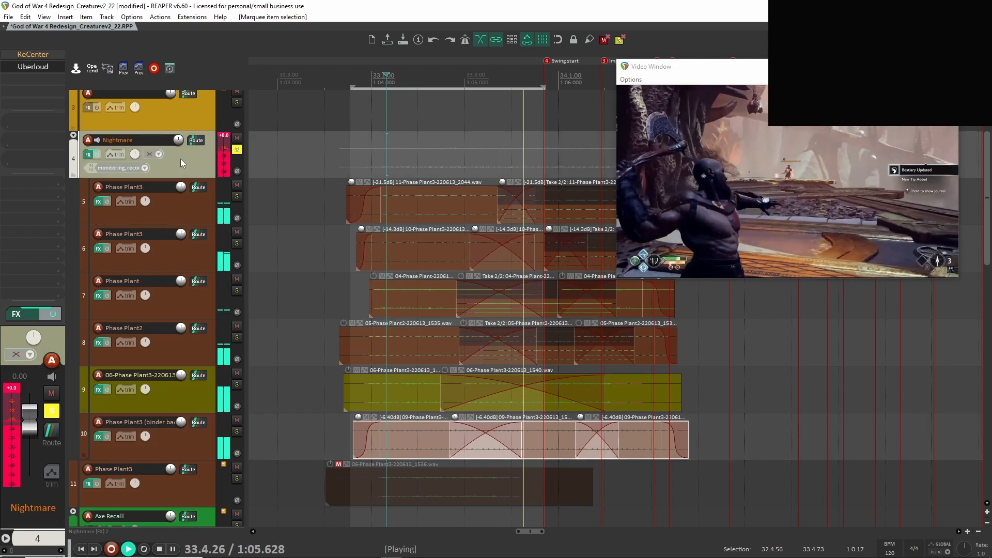
pyautogui.press('space')
# Enable ReCenter on the Nightmare folder and view its settings alongside the Target Angle envelope.
pyautogui.keyDown('shift'); pyautogui.click(34, 55); pyautogui.keyUp('shift')
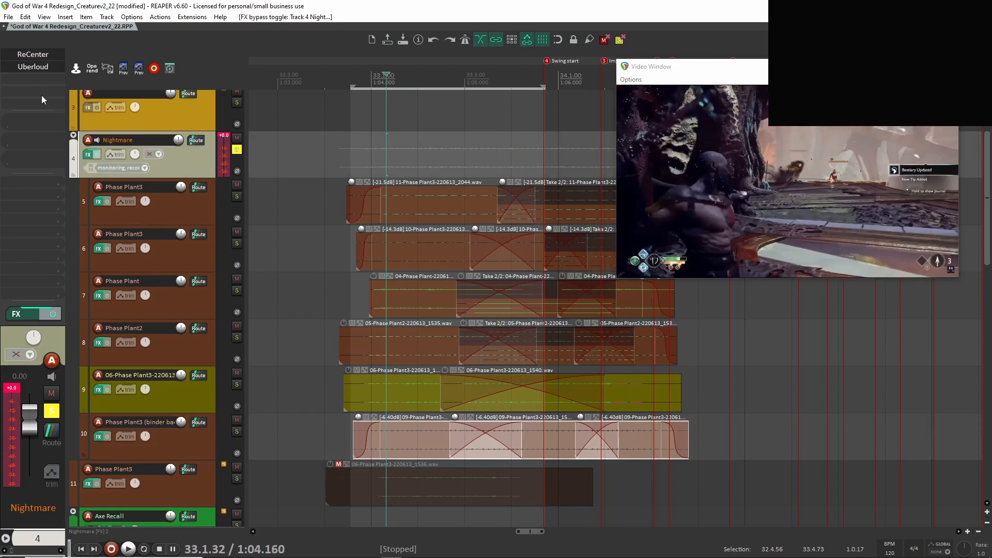
pyautogui.click(34, 55)
pyautogui.moveTo(209, 39); pyautogui.dragTo(830, 285)
pyautogui.press('e')
pyautogui.hscroll(3, 398, 145)
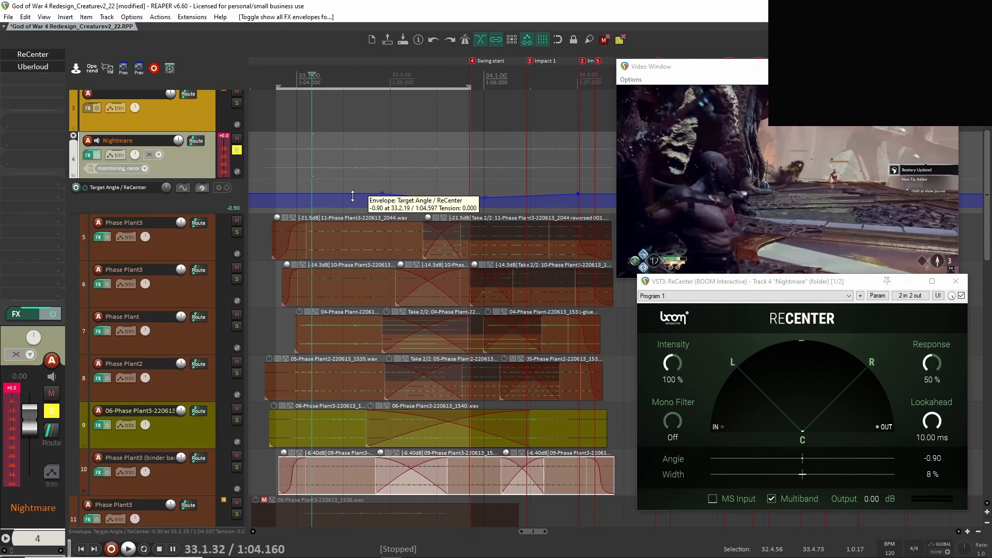
pyautogui.click(284, 173)
pyautogui.press('space')
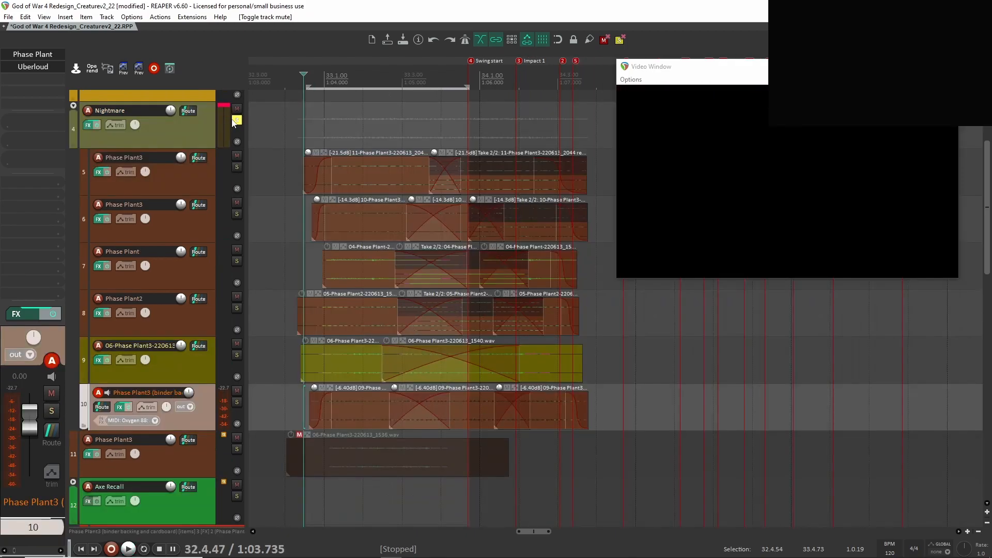
# Take the Nightmare folder out of solo and play the redesign from just before the creature clips.
pyautogui.scroll(2, 330, 228)
pyautogui.scroll(-3, 331, 231)
pyautogui.scroll(4, 312, 271)
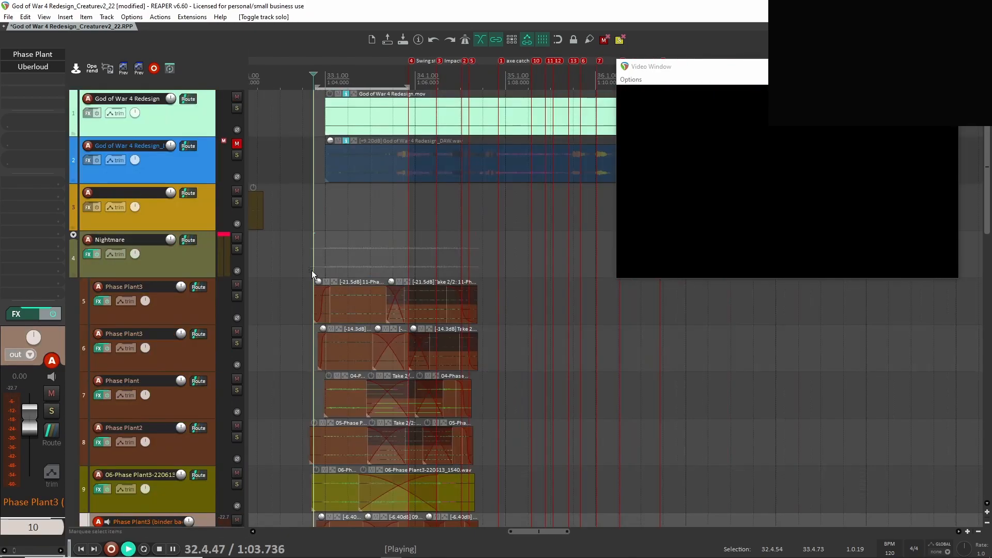
pyautogui.press('space')
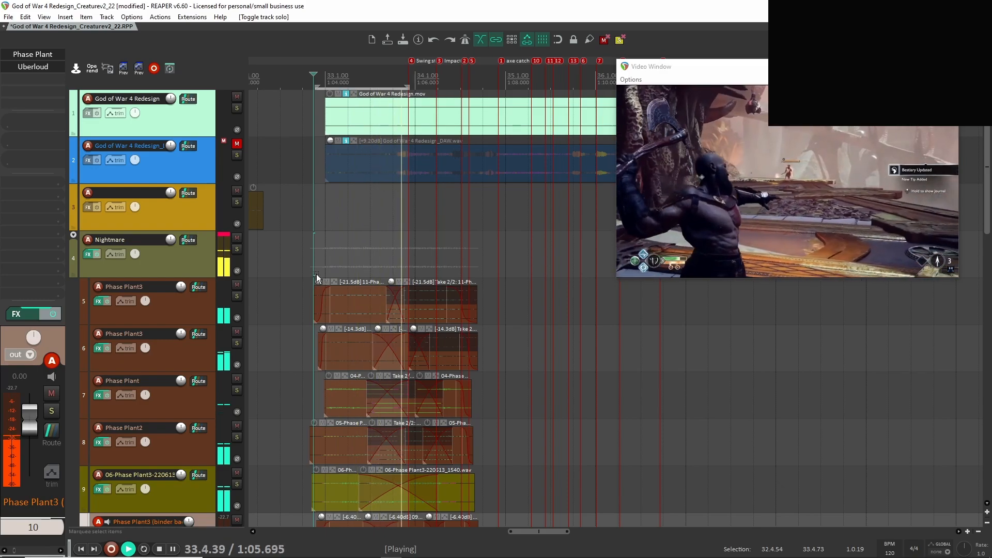